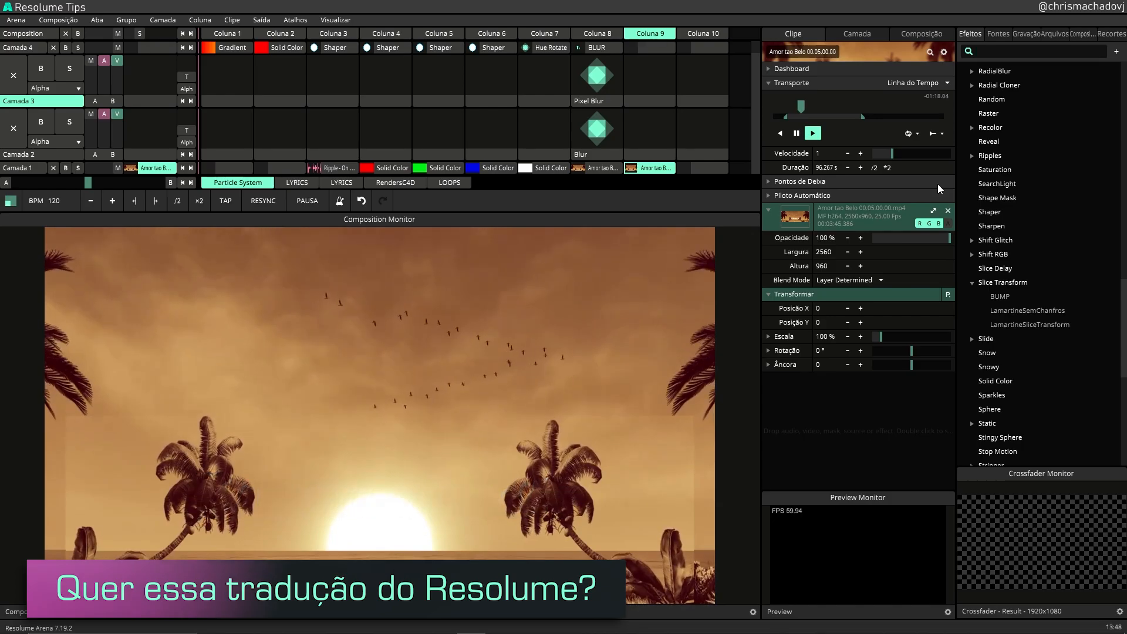
- Find the Pixel Blur effect in the effects list and apply it to the Amor tao Belo clip
click(1033, 44)
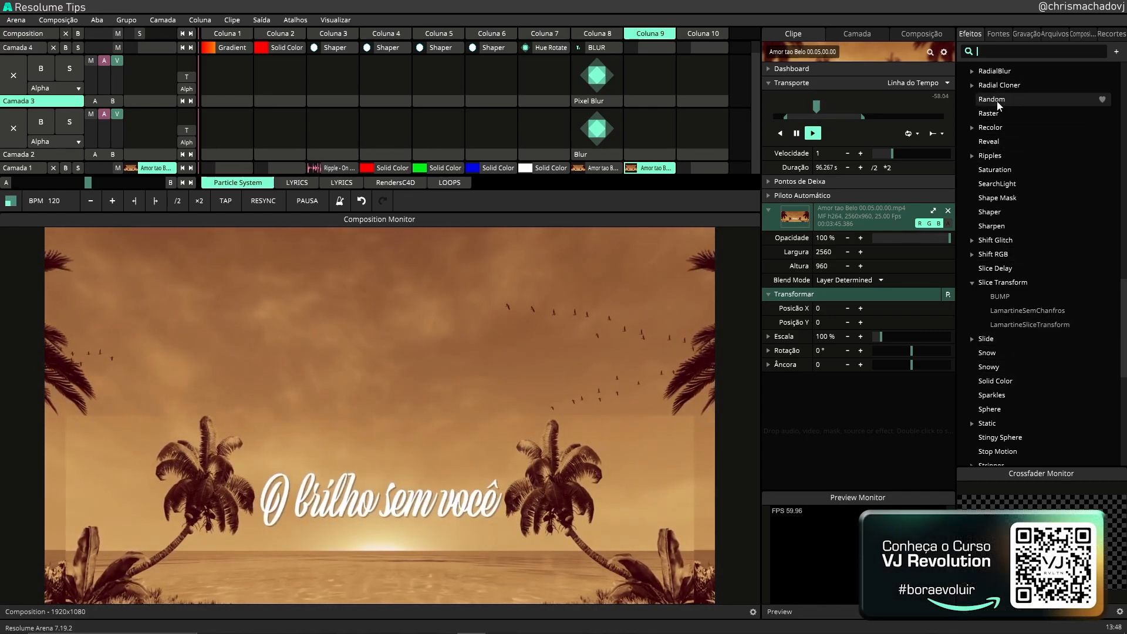
scroll(996, 106, up, 3)
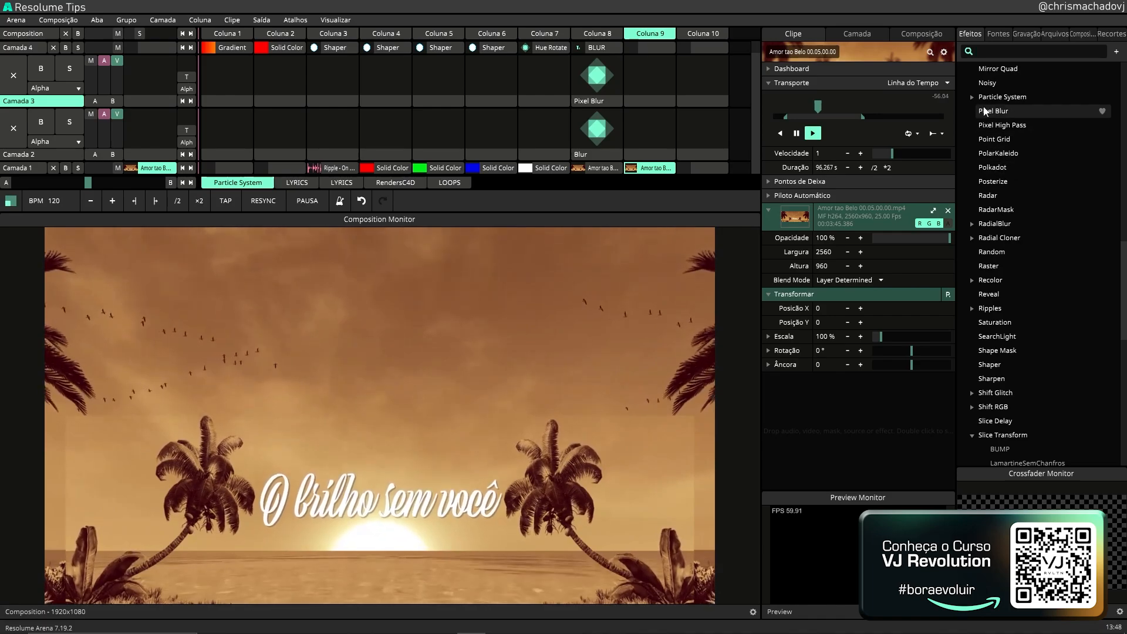
scroll(998, 135, up, 1)
drag(1002, 145, 832, 157)
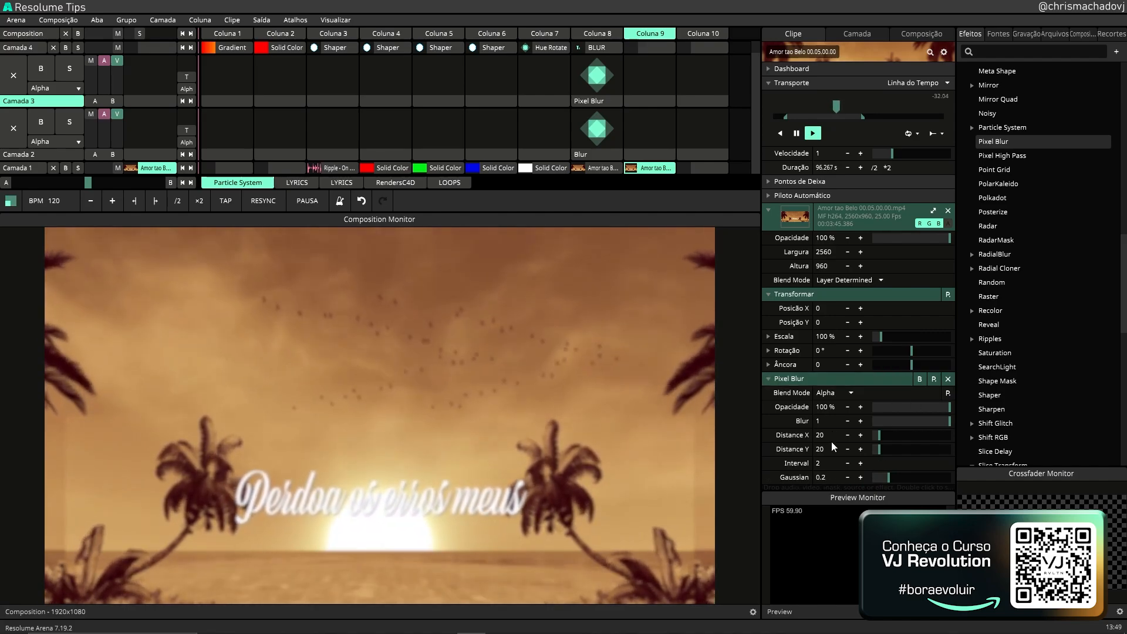
- Set the Pixel Blur's Interval to 6 and its Gaussian to about 0.67
drag(885, 479, 930, 479)
click(861, 466)
click(862, 466)
click(861, 466)
click(861, 465)
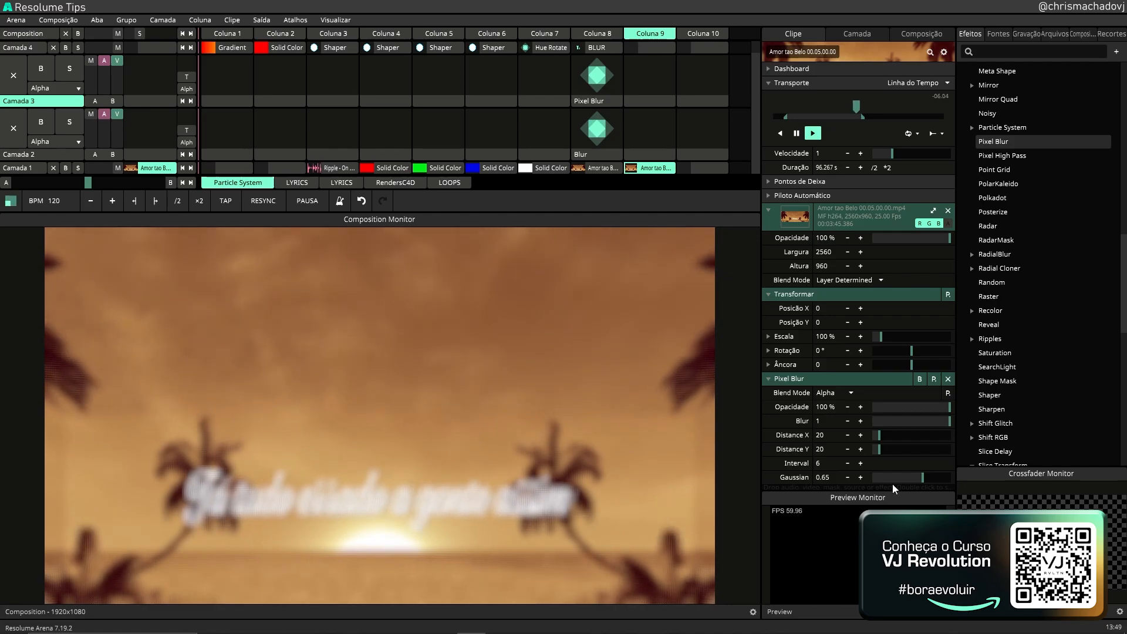
mouse_move(923, 477)
mouse_down()
mouse_move(876, 480)
mouse_move(944, 480)
mouse_move(927, 487)
mouse_up()
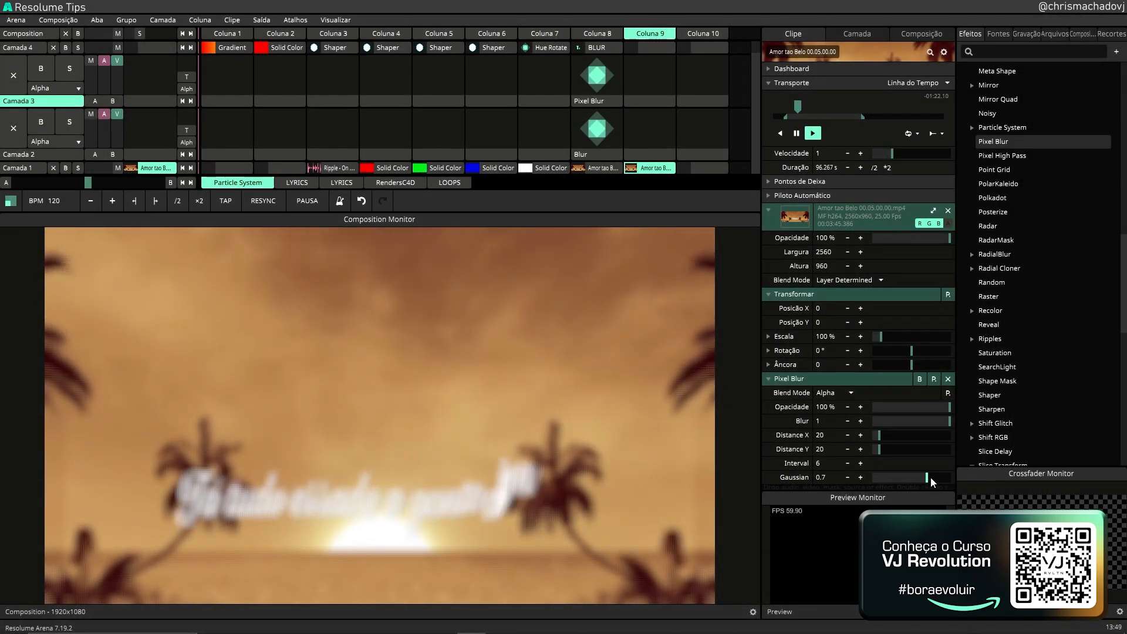
drag(927, 477, 927, 480)
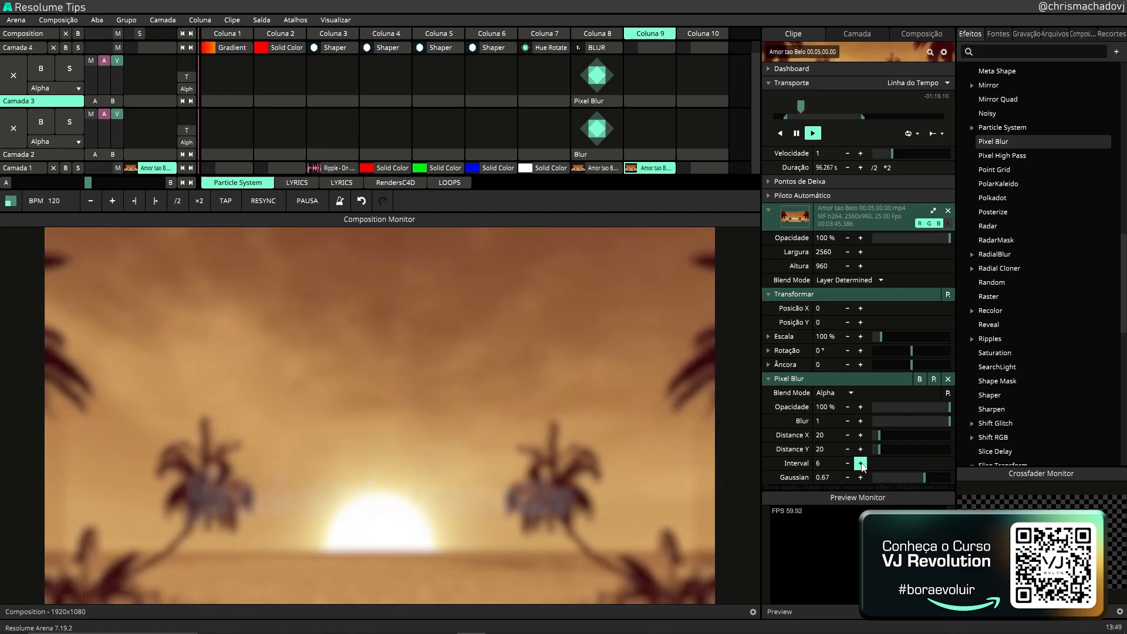
- Lower the Pixel Blur's Interval to 2
click(848, 463)
click(849, 464)
click(848, 464)
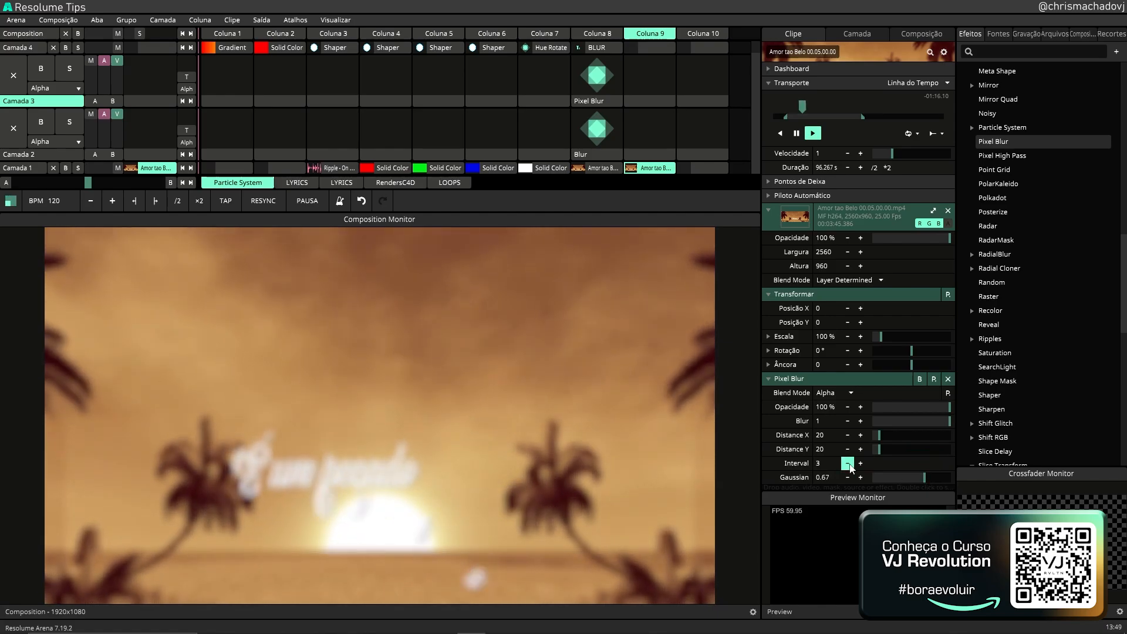
click(848, 464)
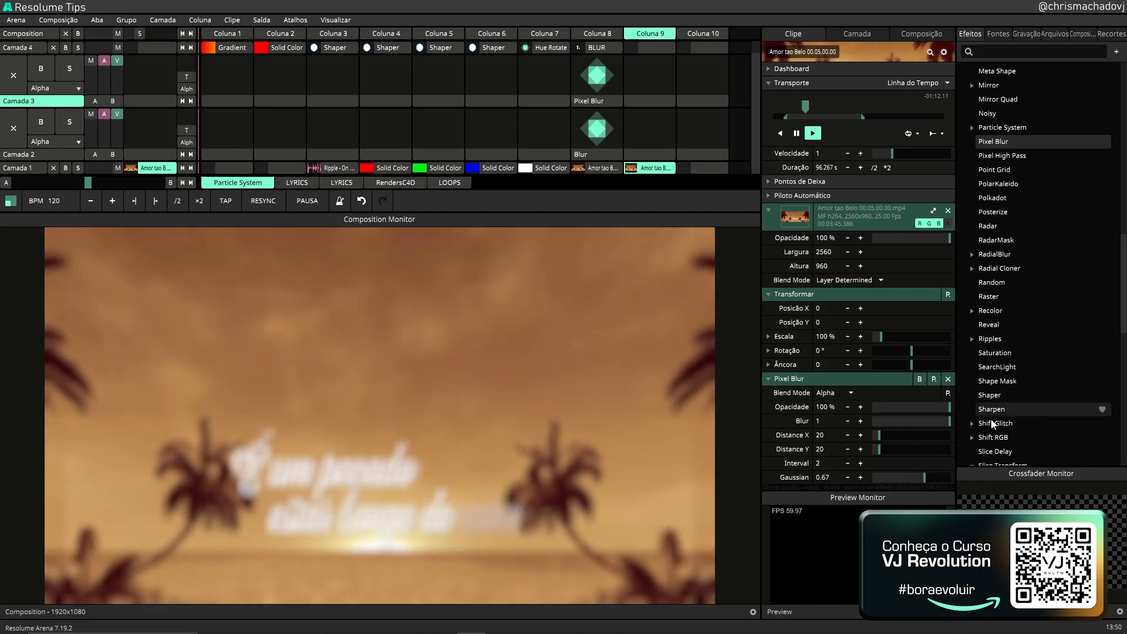
- Try the Pixel Blur separately along X and Y, finishing with both Distance X and Distance Y at 0
mouse_move(882, 435)
mouse_down()
mouse_move(956, 449)
mouse_move(882, 450)
mouse_move(919, 457)
mouse_move(893, 453)
mouse_move(883, 436)
mouse_move(937, 441)
mouse_move(843, 436)
mouse_up()
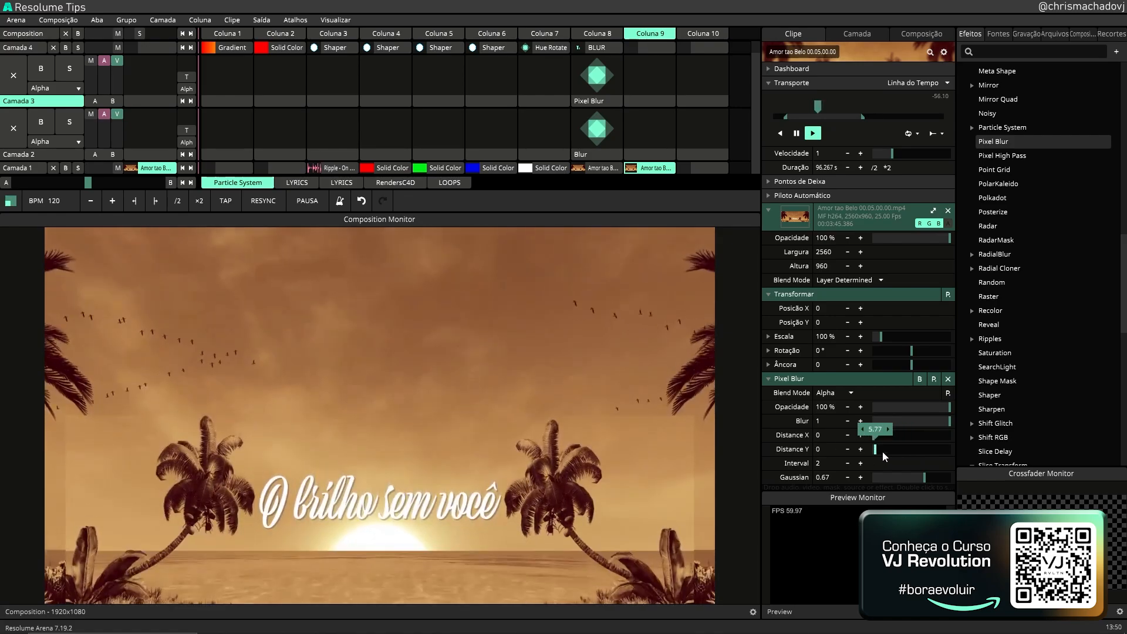
drag(927, 455, 950, 449)
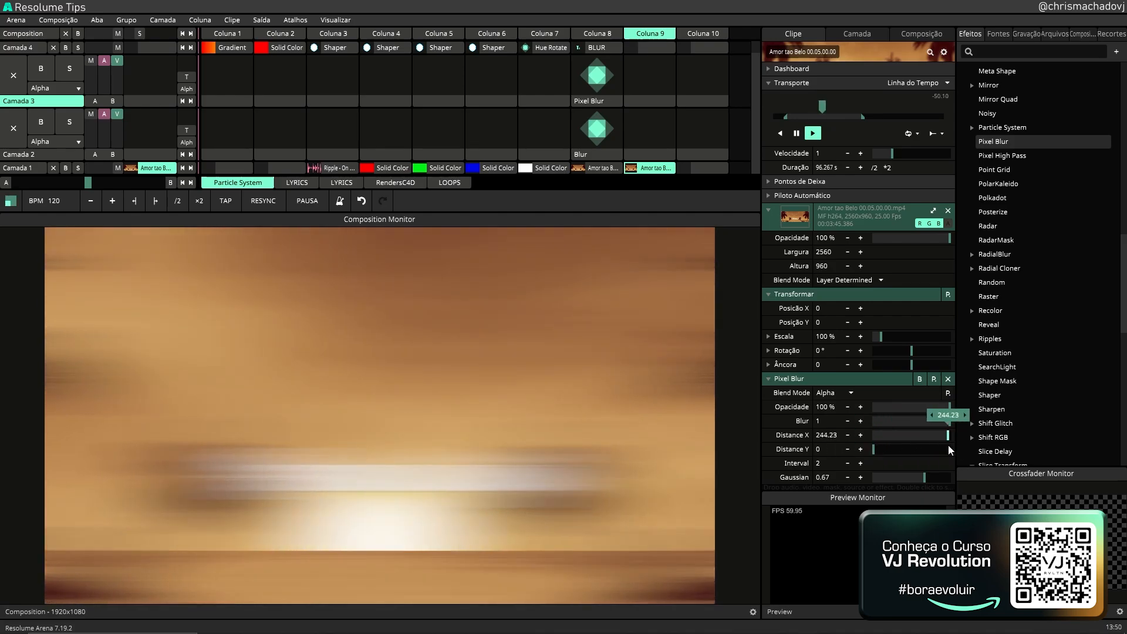
mouse_move(878, 441)
mouse_down()
mouse_move(939, 445)
mouse_move(894, 440)
mouse_up()
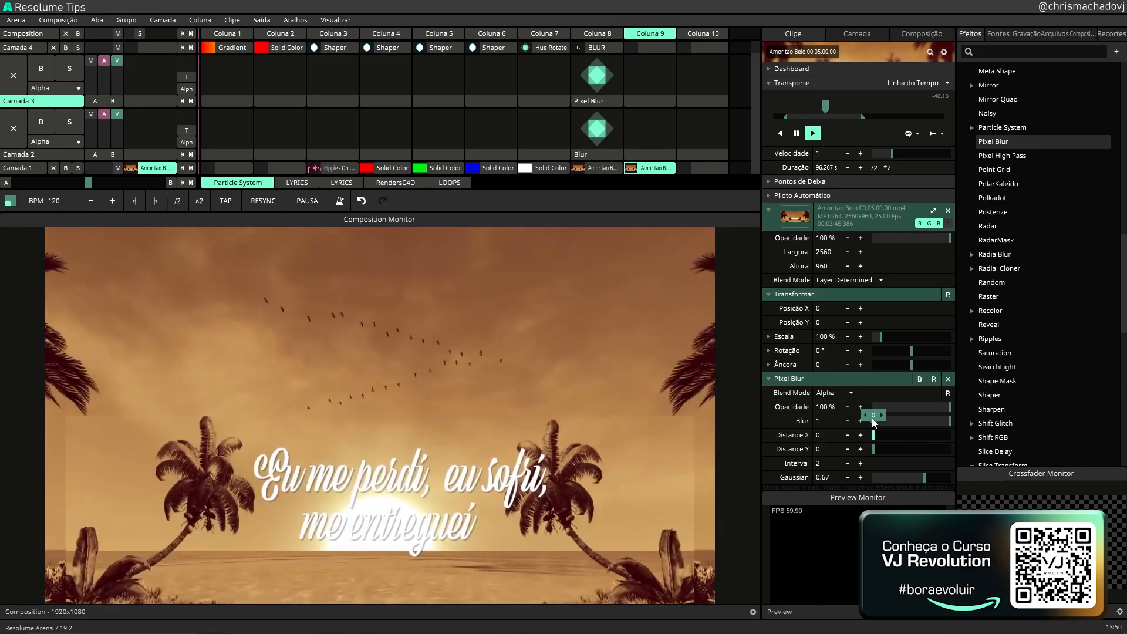
drag(900, 417, 895, 439)
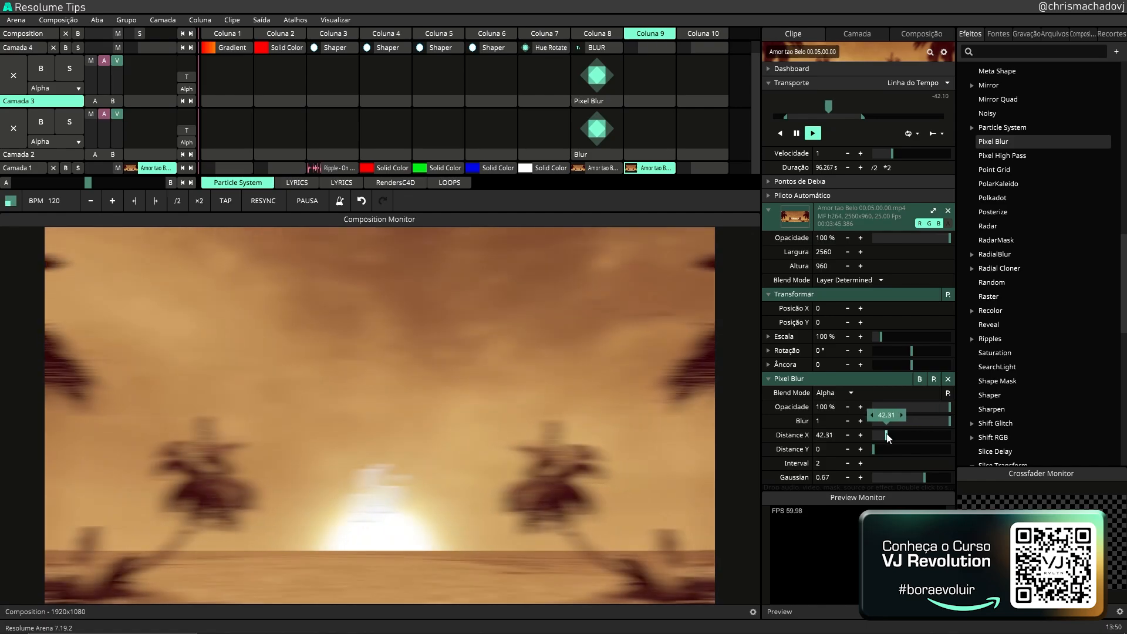
drag(874, 449, 904, 455)
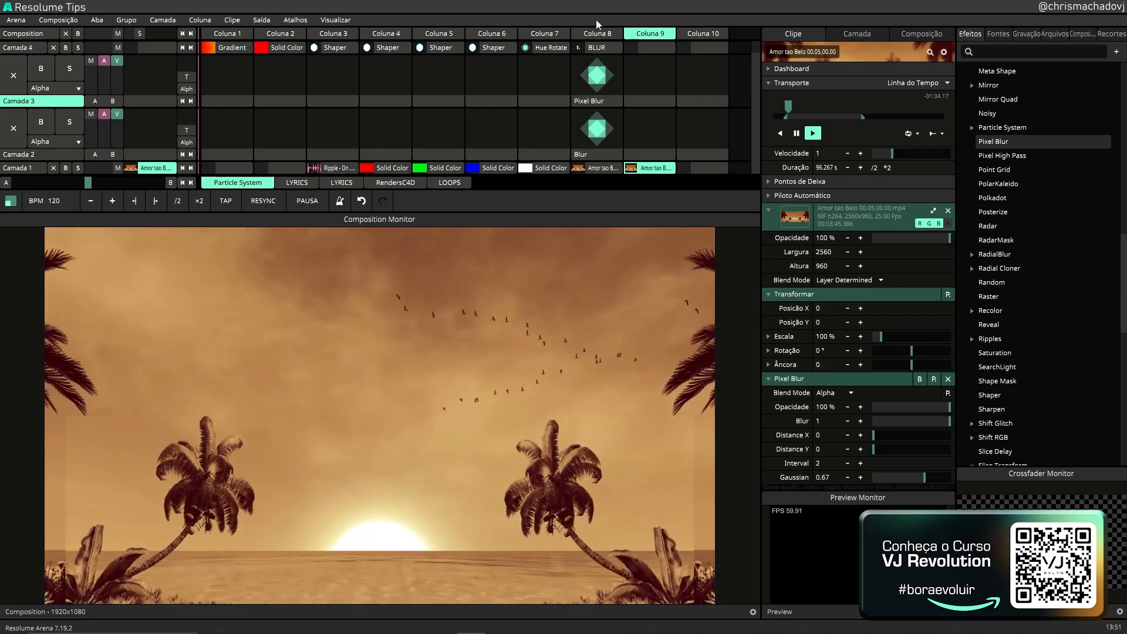
- Launch Coluna 8 and restore the Blur effect of the Camada 2 clip to the Padrão preset
click(597, 34)
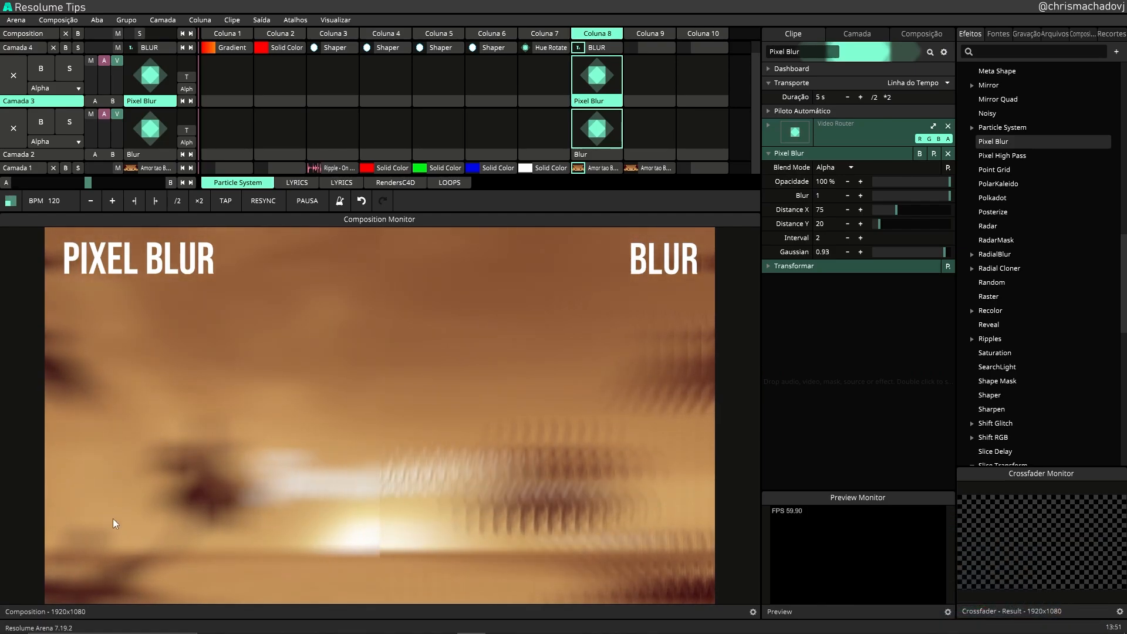
mouse_move(412, 632)
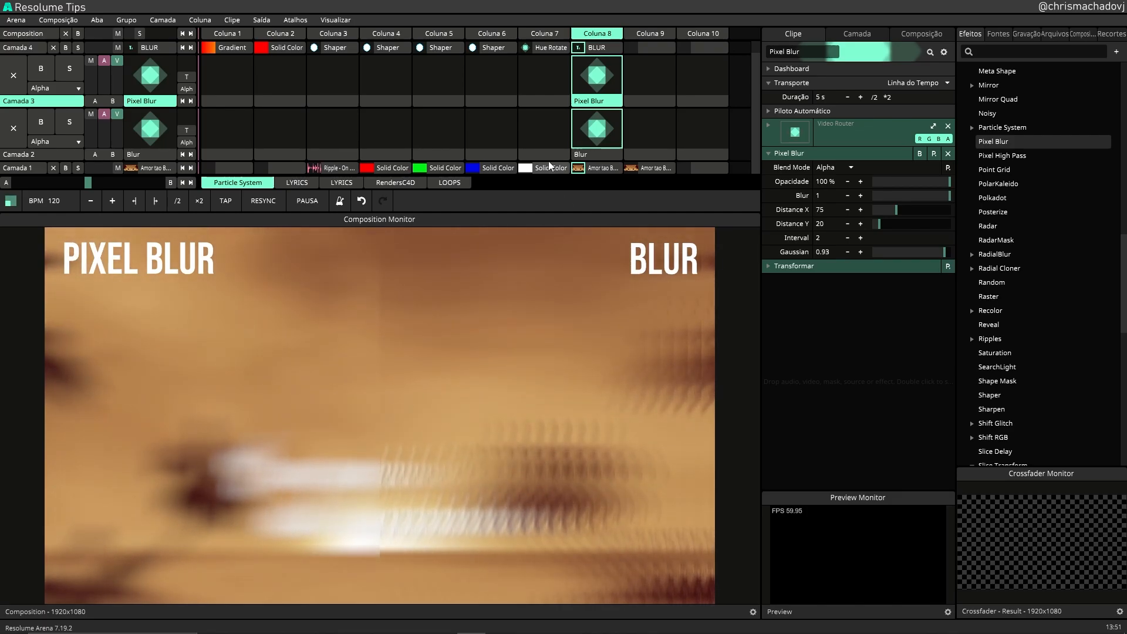
click(607, 156)
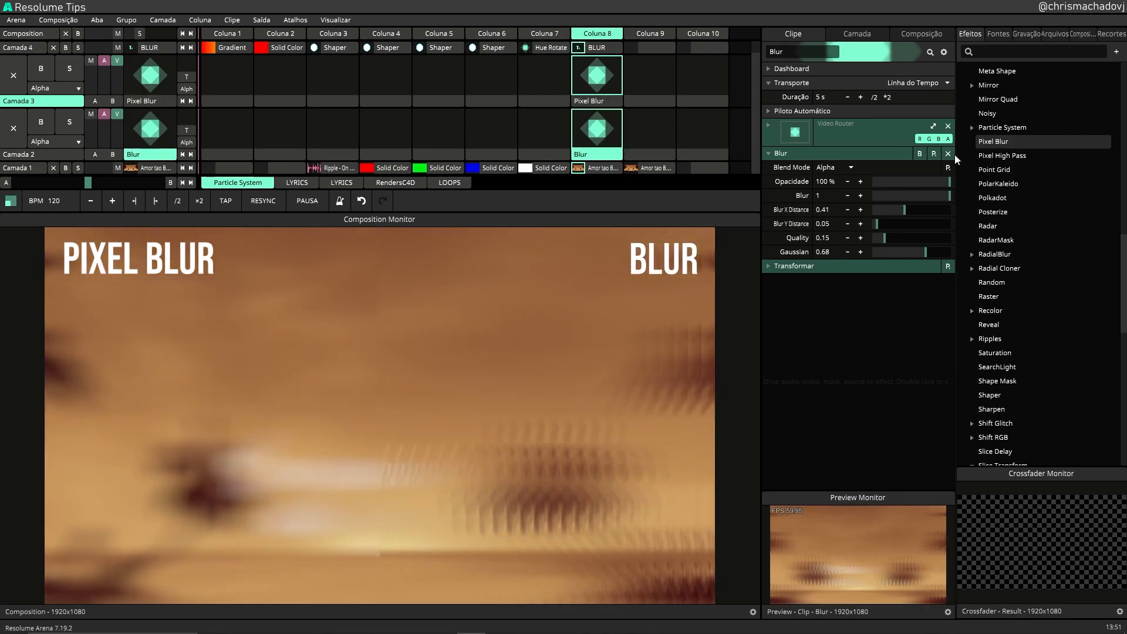
click(934, 154)
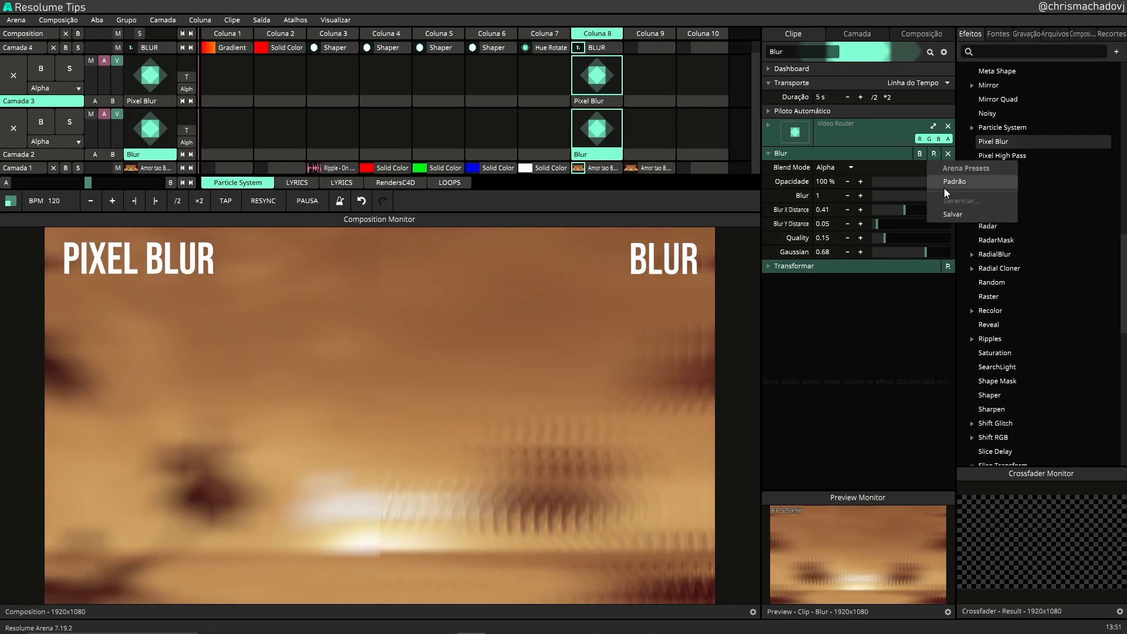
click(942, 184)
- Restore the Pixel Blur effect of the Camada 3 clip to the Padrão preset
click(605, 100)
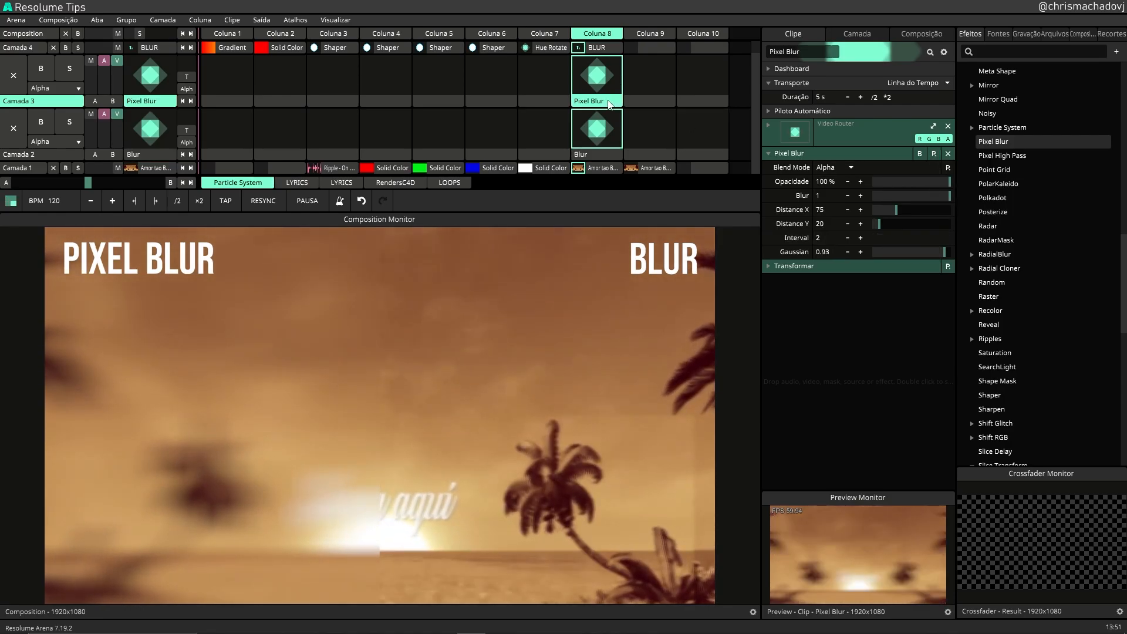
click(940, 153)
click(949, 185)
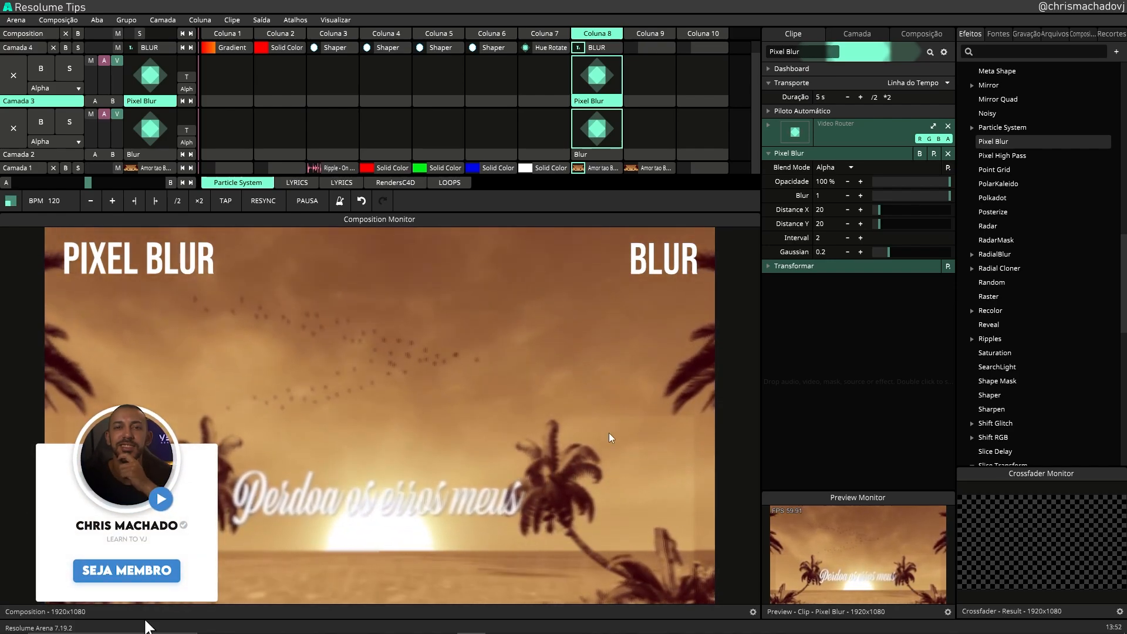
- Set the Gaussian of the Blur effect on the Camada 2 clip to 0.5
click(600, 155)
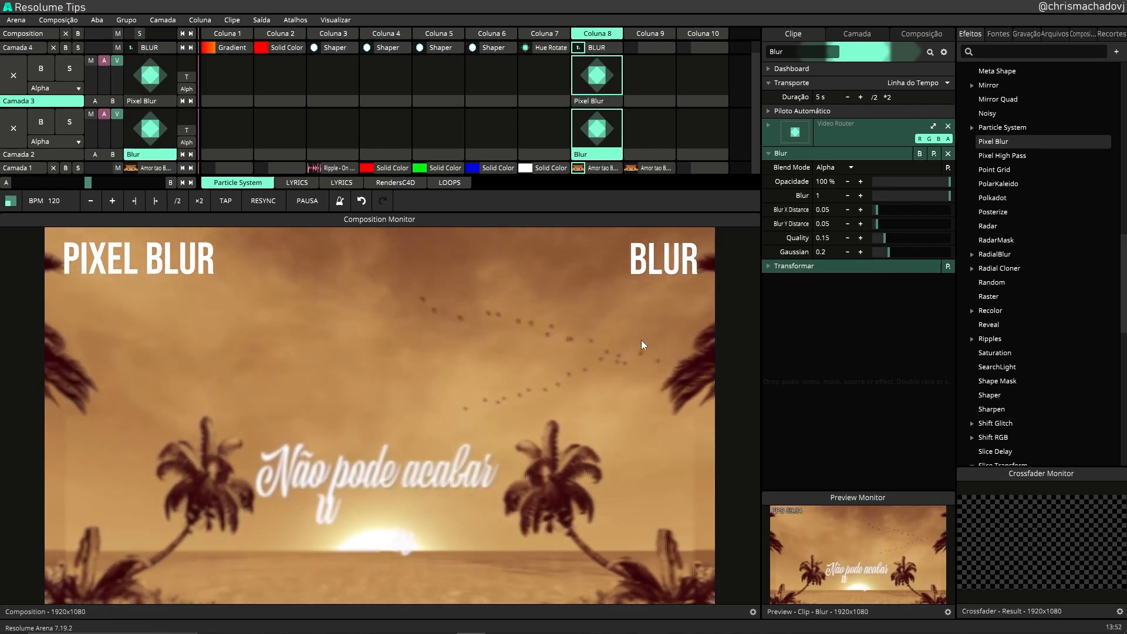
drag(889, 252, 905, 252)
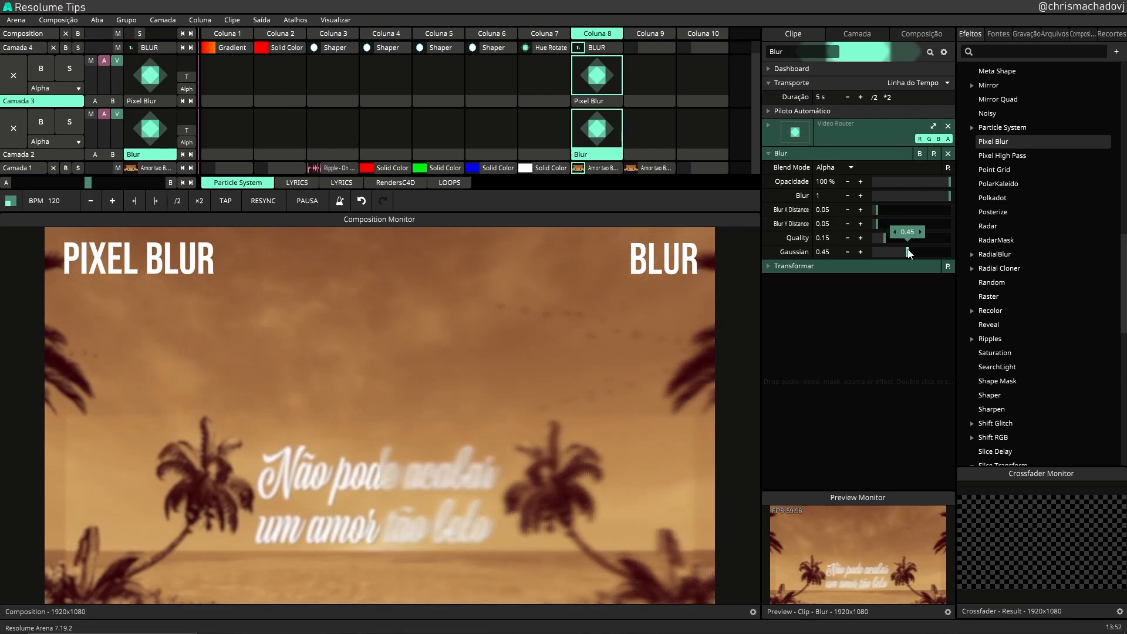
double_click(824, 253)
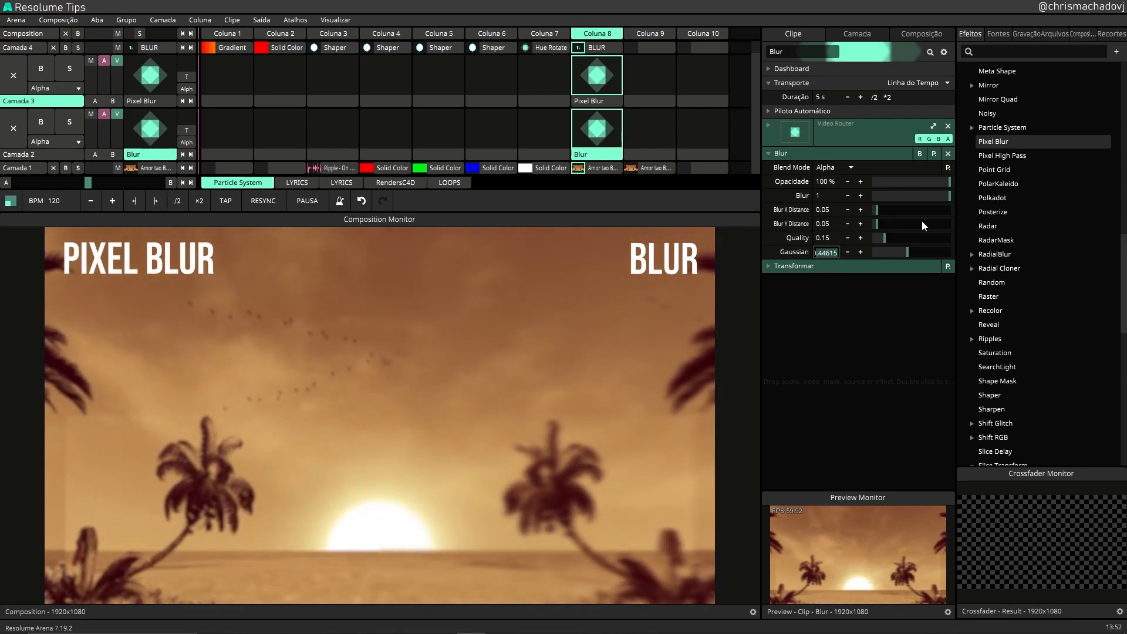
text(0.5)
key(Return)
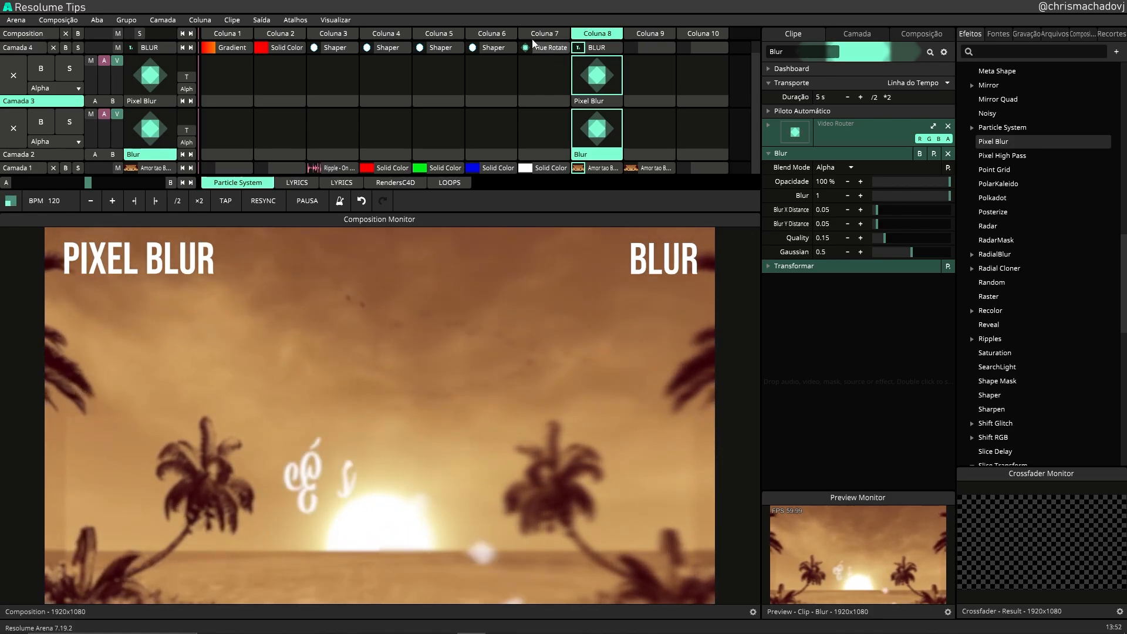
- Set the Gaussian of the Pixel Blur effect on the Camada 3 clip to 0.5
click(587, 100)
double_click(823, 256)
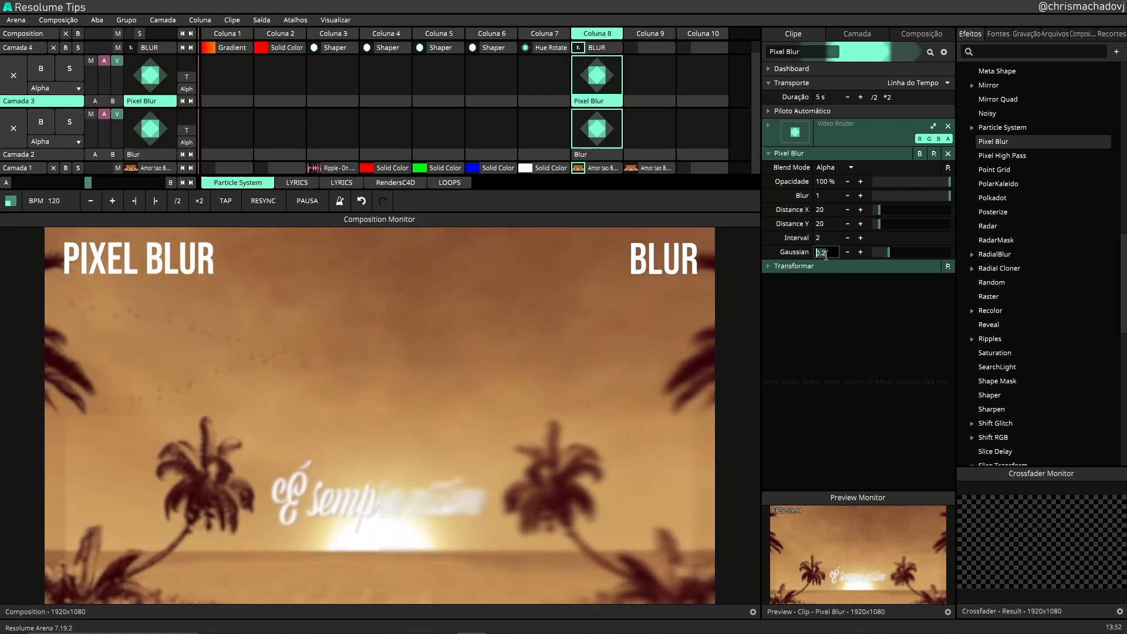
key(Return)
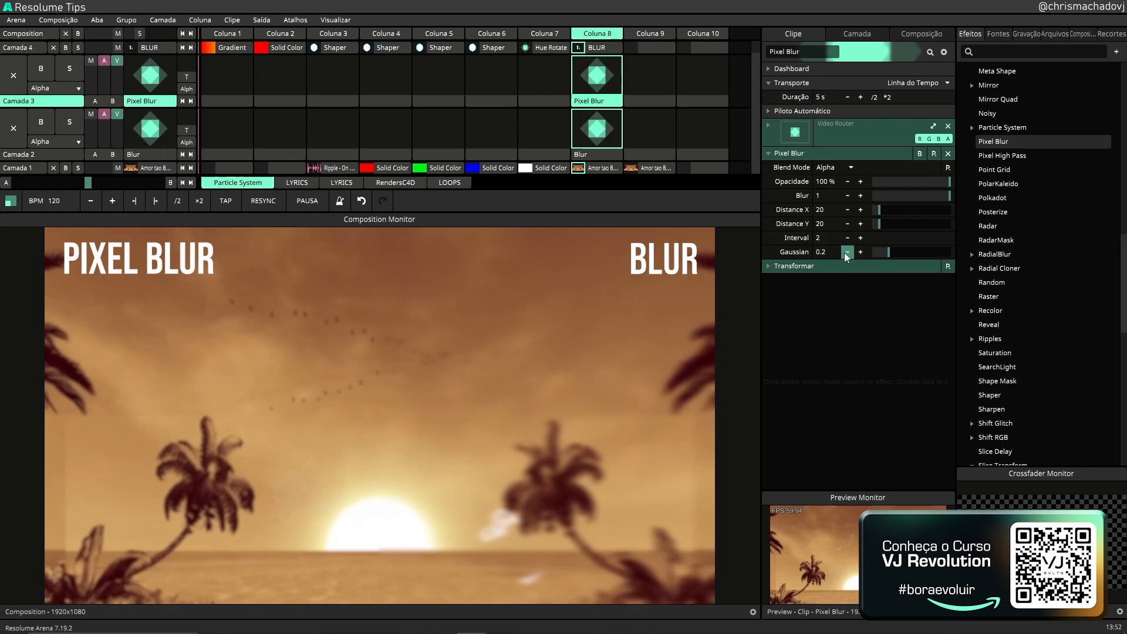
double_click(827, 253)
text(0.)
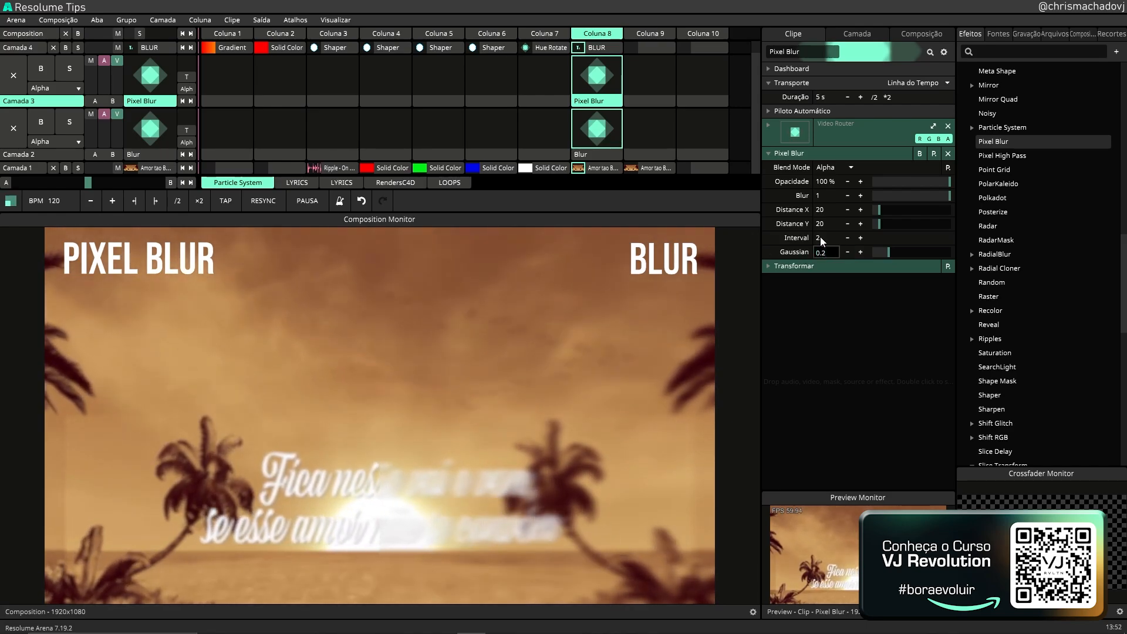
text(2)
key(Return)
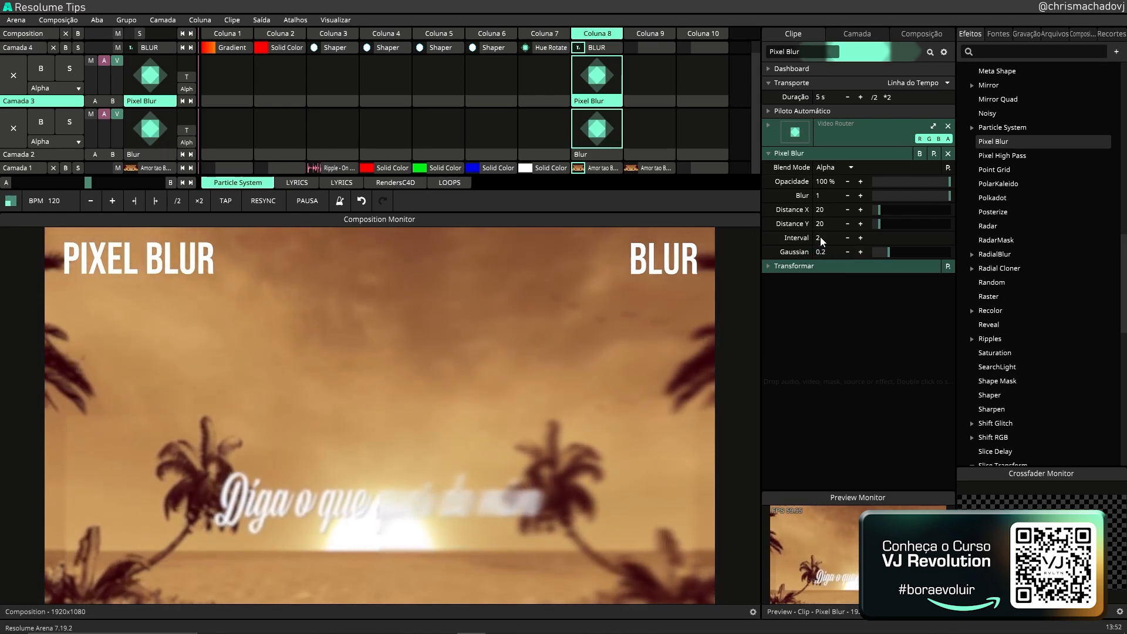
double_click(823, 252)
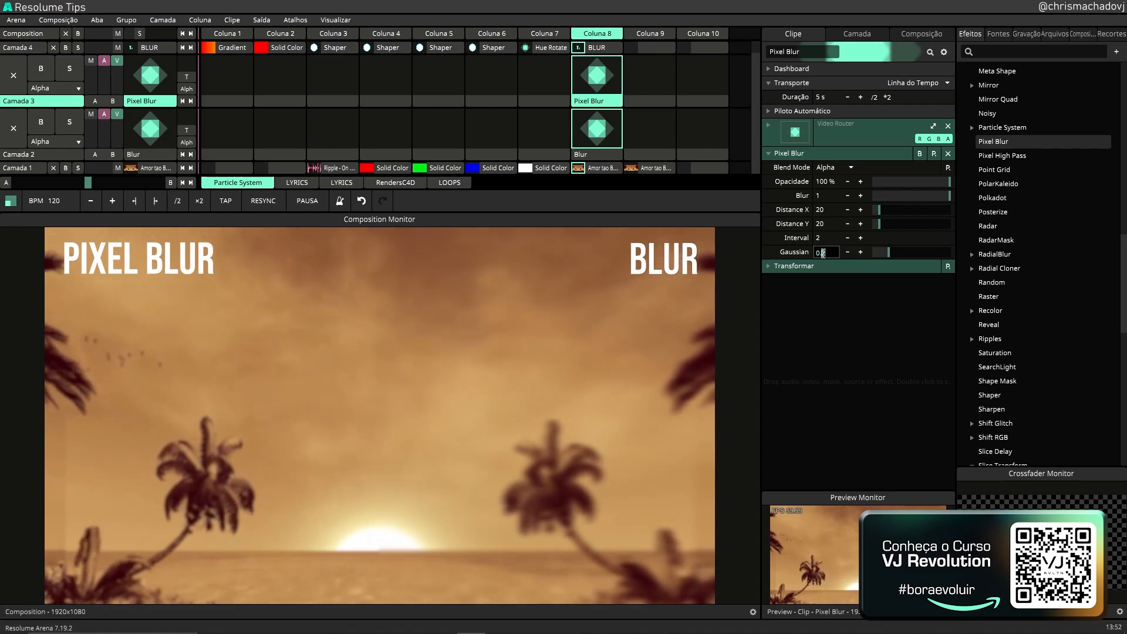
text(5)
key(Return)
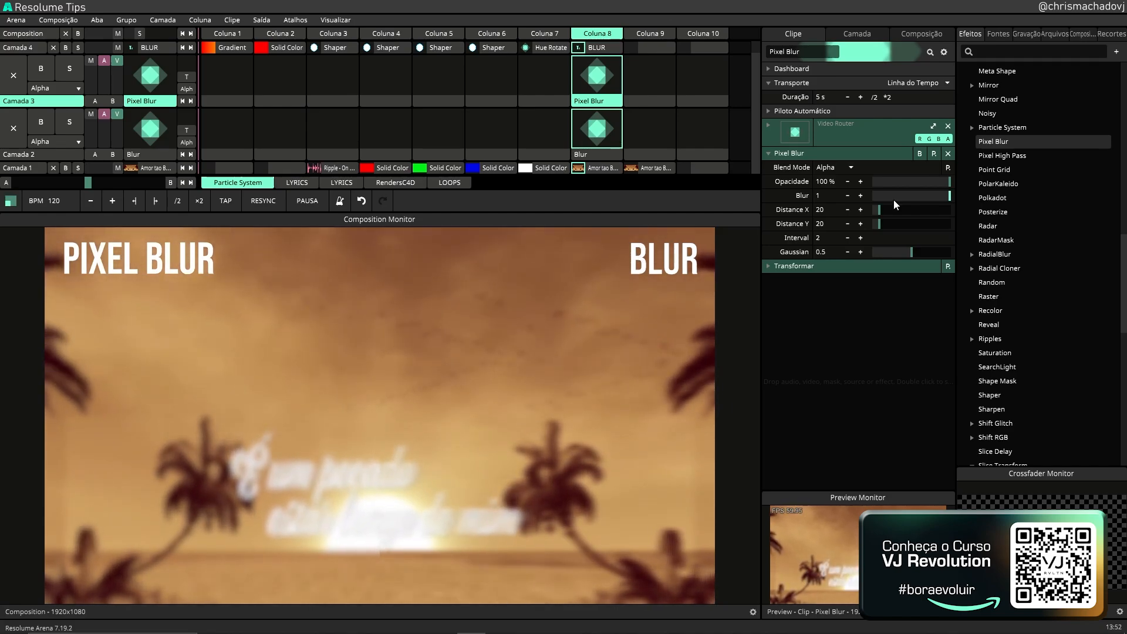
- Strengthen the Pixel Blur with Distance X about 138, Distance Y 150 and Gaussian about 0.88
drag(883, 214, 915, 212)
drag(912, 253, 937, 252)
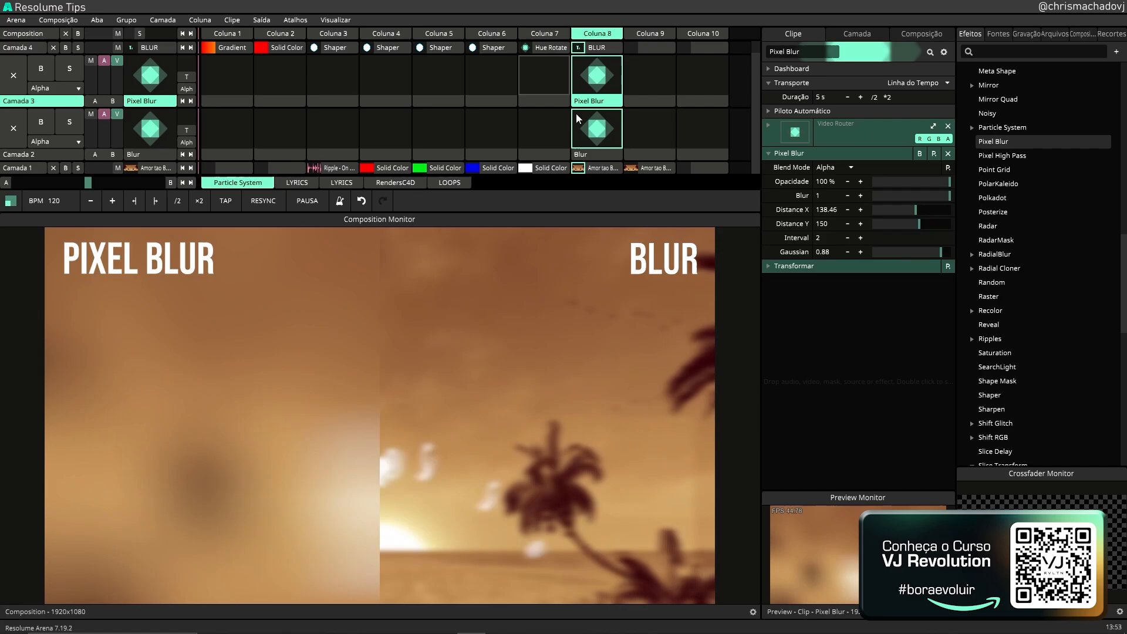
- Raise the Camada 2 clip's Blur X Distance to about 0.26, Blur Y Distance to 0.34 and Quality to 0.53
click(608, 151)
mouse_move(879, 209)
mouse_down()
mouse_move(913, 238)
mouse_move(892, 226)
mouse_up()
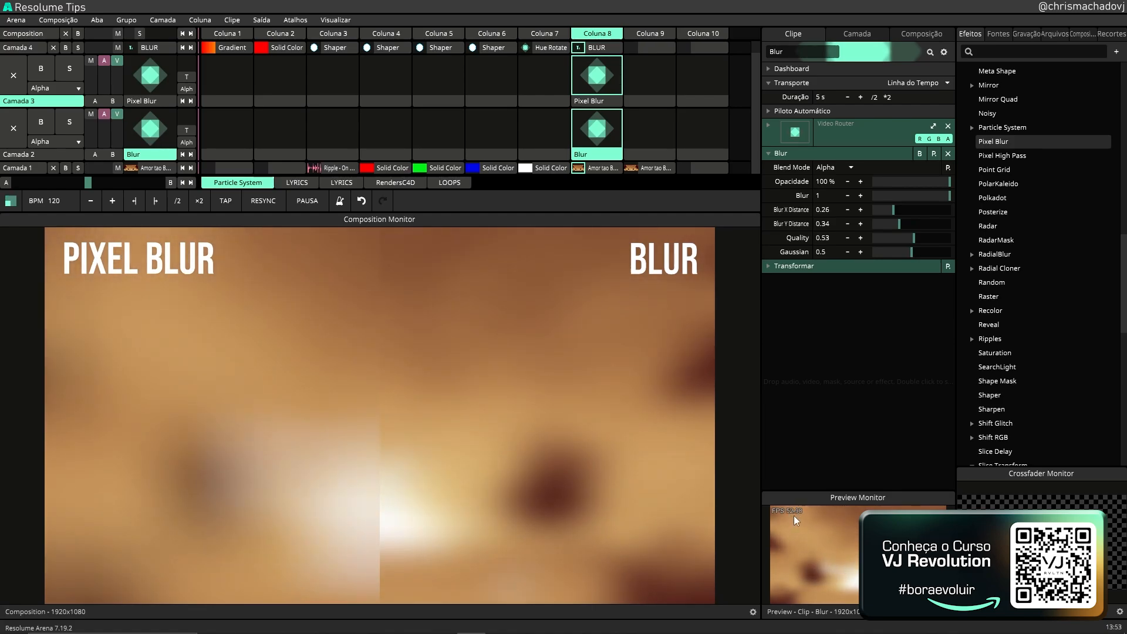
- Compare the blurs separately by stopping and relaunching the Blur clip on Camada 2, and stopping the Pixel Blur clip on Camada 3
click(668, 128)
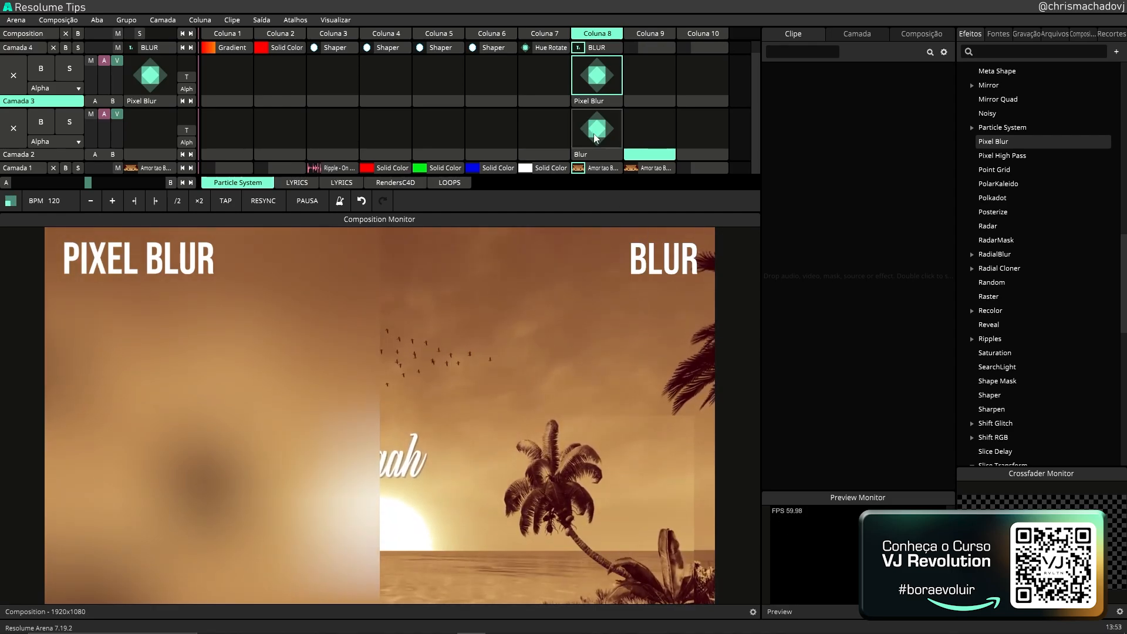
click(614, 123)
click(646, 73)
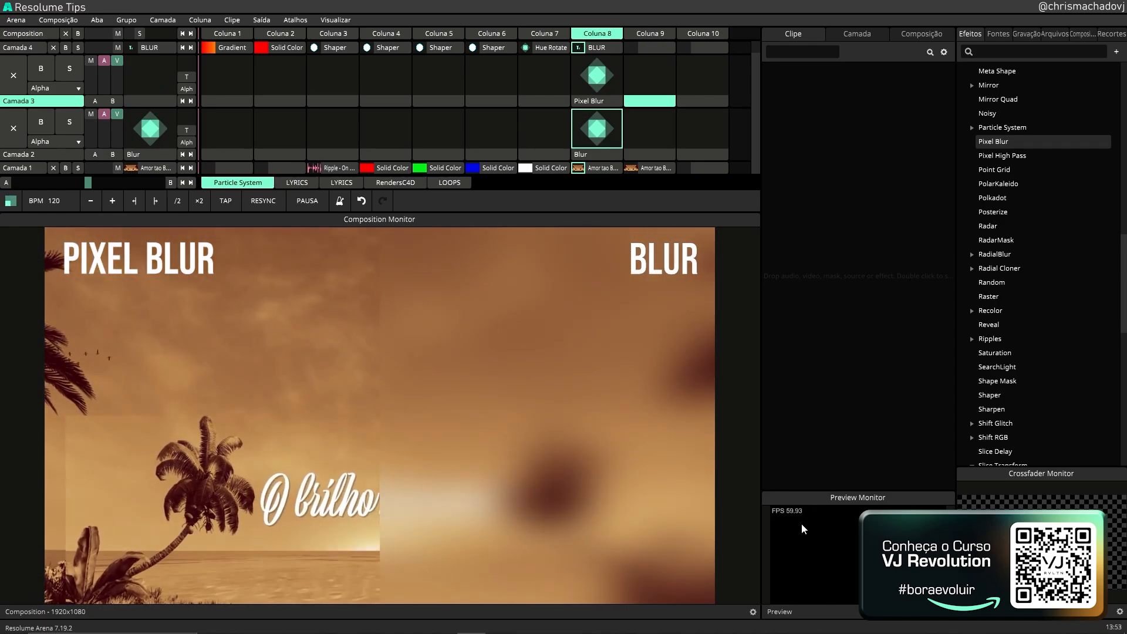
- Examine the frame rate choices in the composition settings and close them without applying changes
click(69, 20)
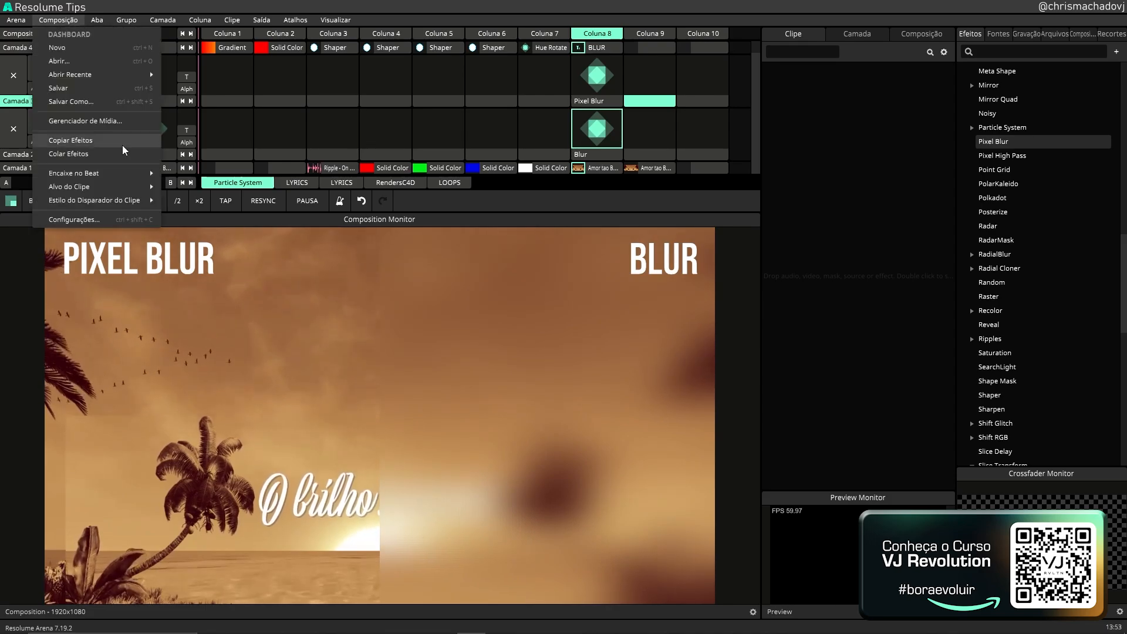
click(106, 222)
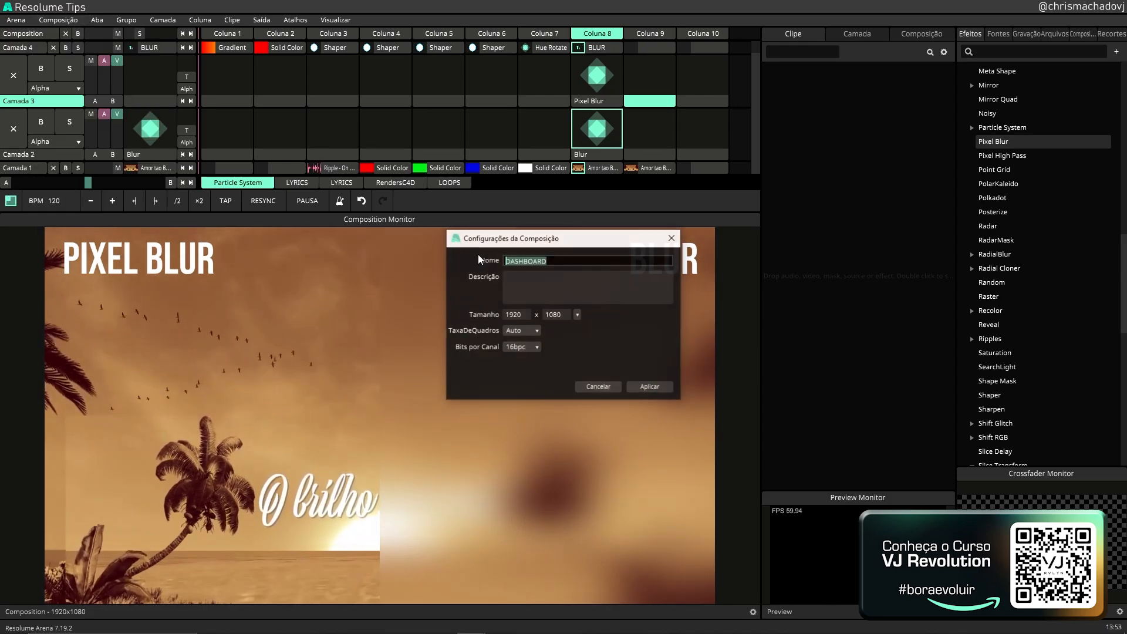
click(536, 334)
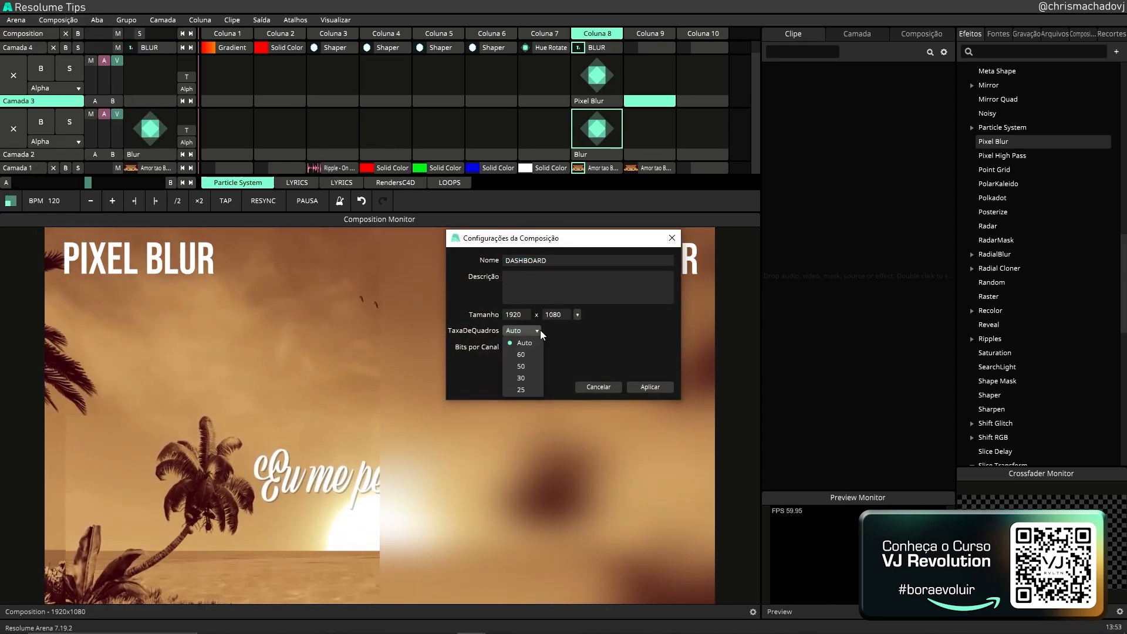
click(540, 331)
click(537, 332)
click(537, 332)
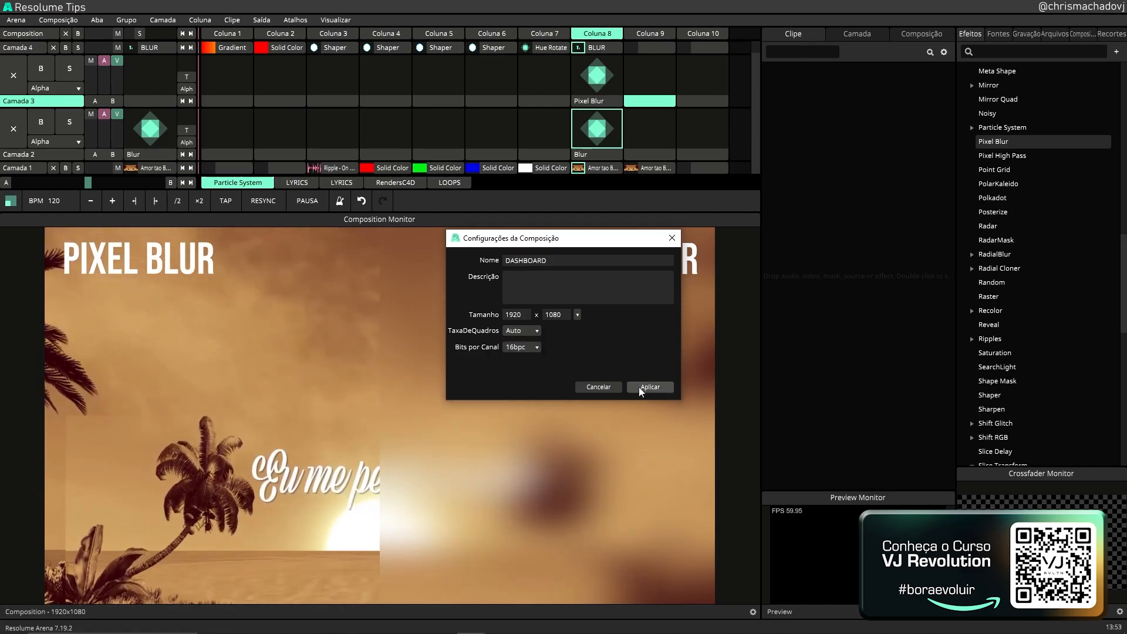
click(599, 388)
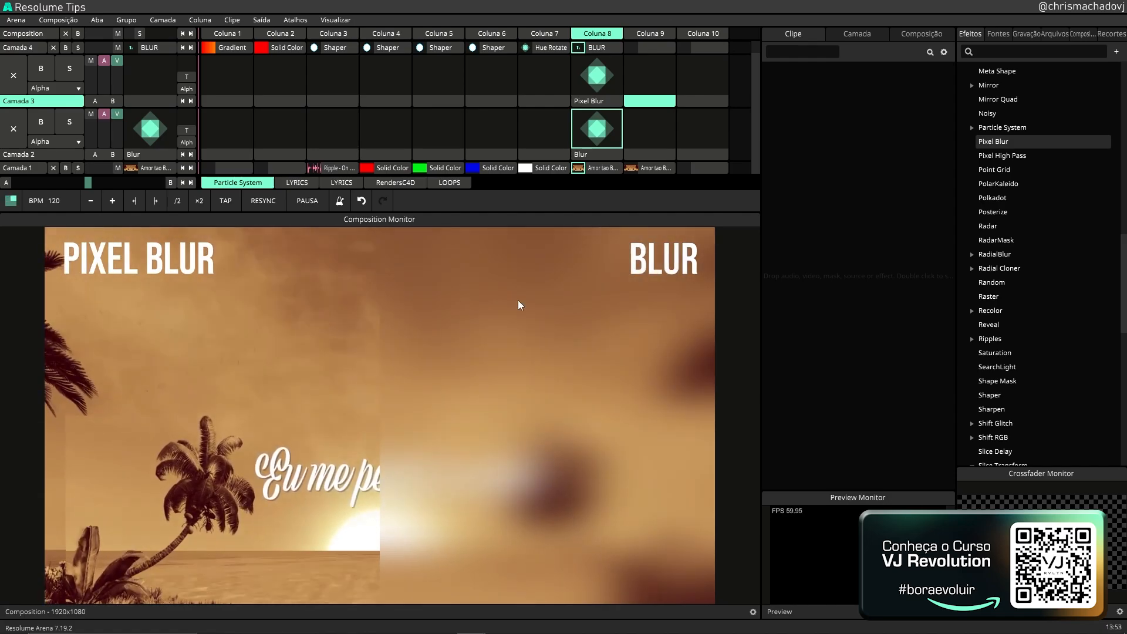
- Relaunch the Pixel Blur clip on Camada 3 and compare its parameters with those of the Blur clip on Camada 2
click(588, 103)
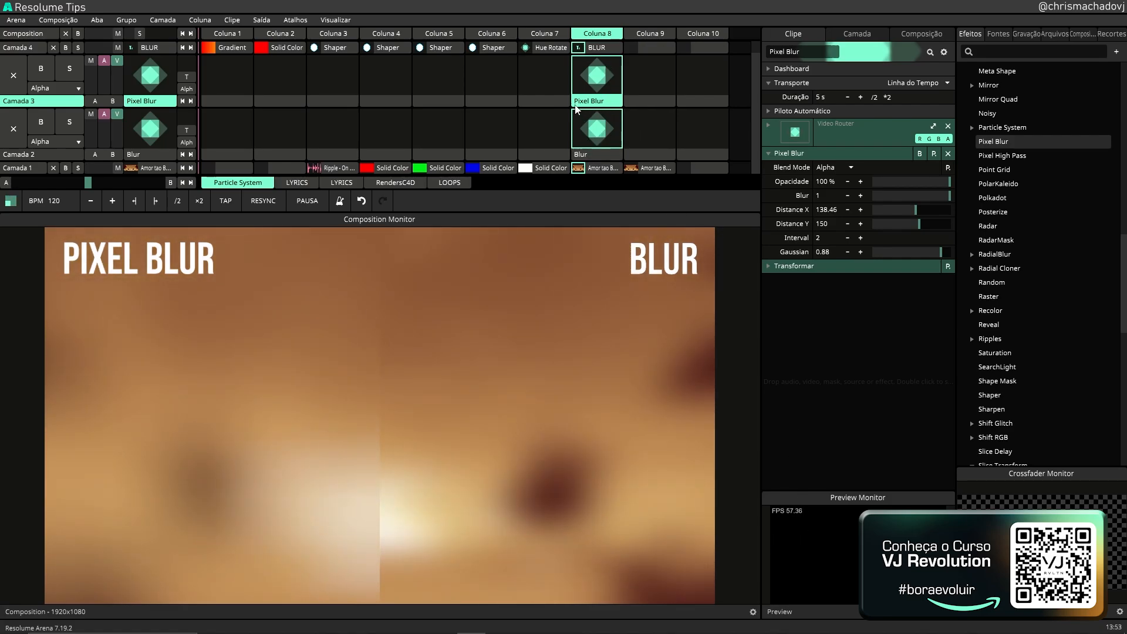
click(610, 108)
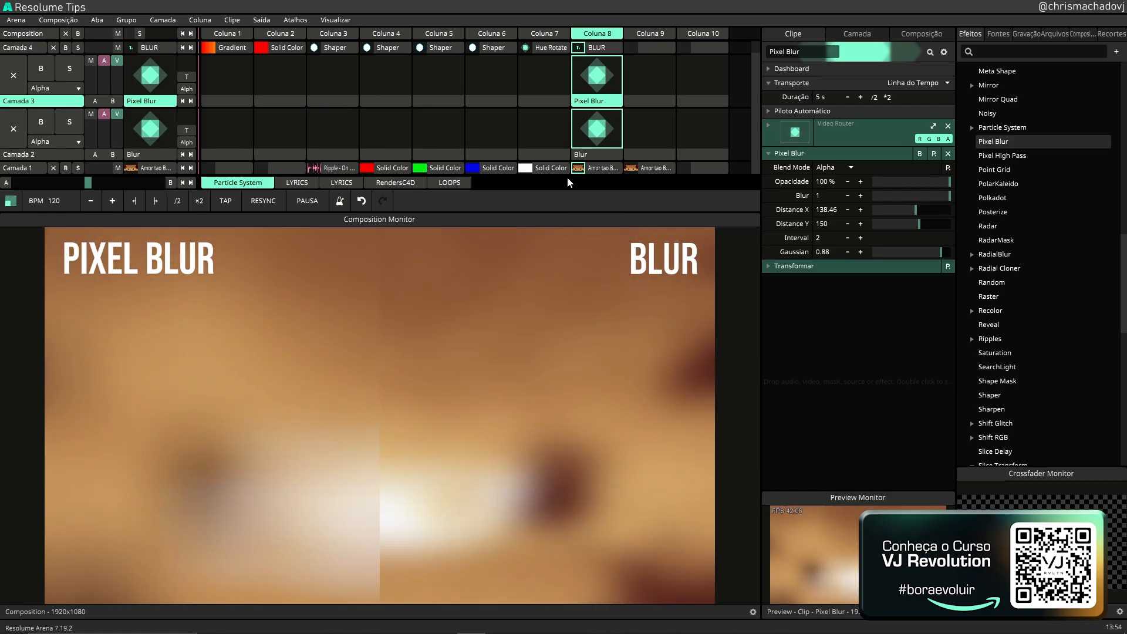
click(597, 151)
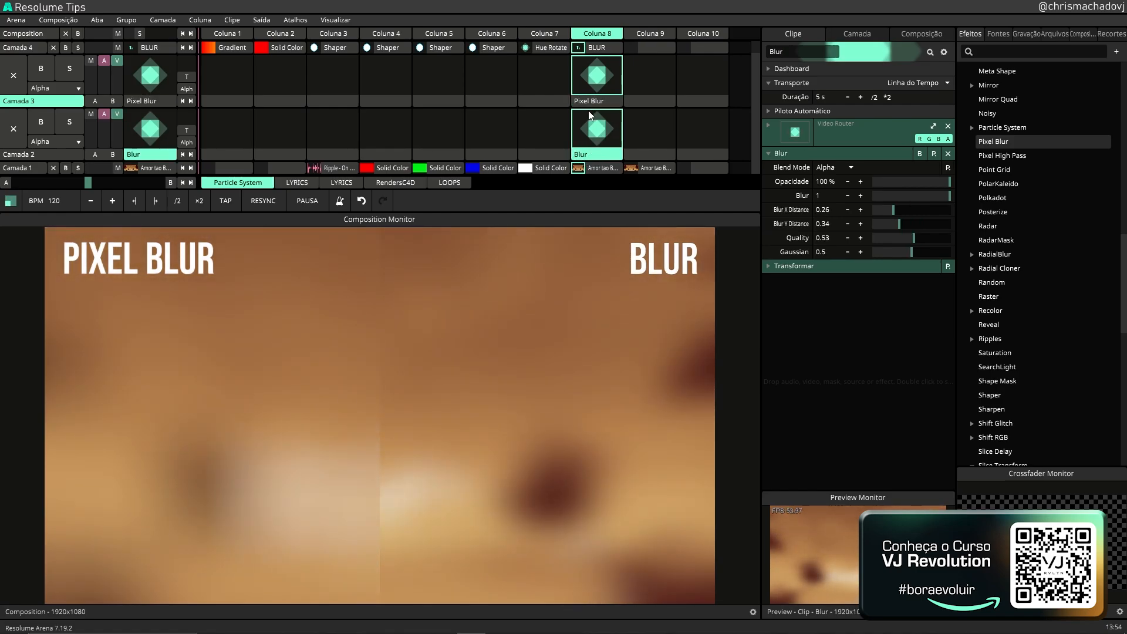
click(596, 103)
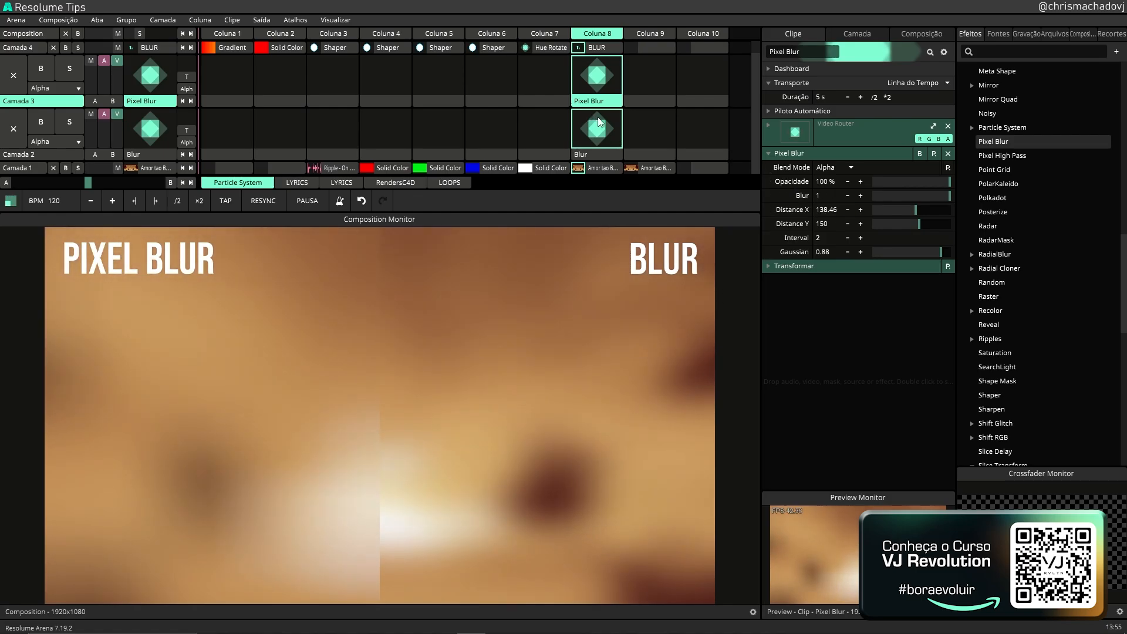
click(598, 153)
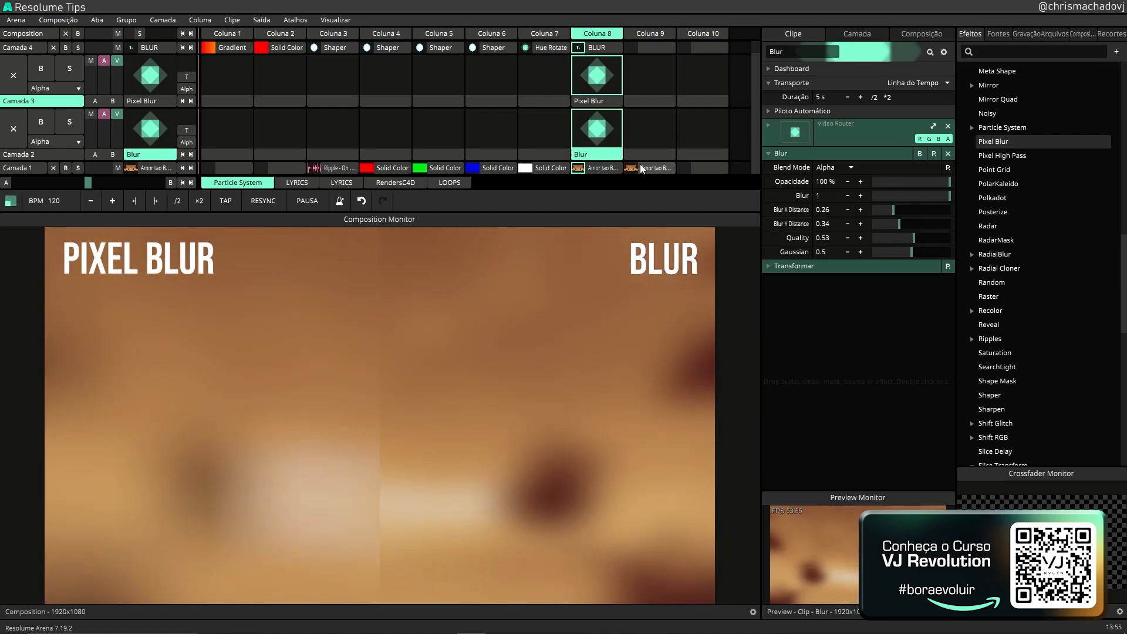
- Add a Shaper source in Coluna 10 and play it alone on Camada 1, with all other clips stopped
click(999, 33)
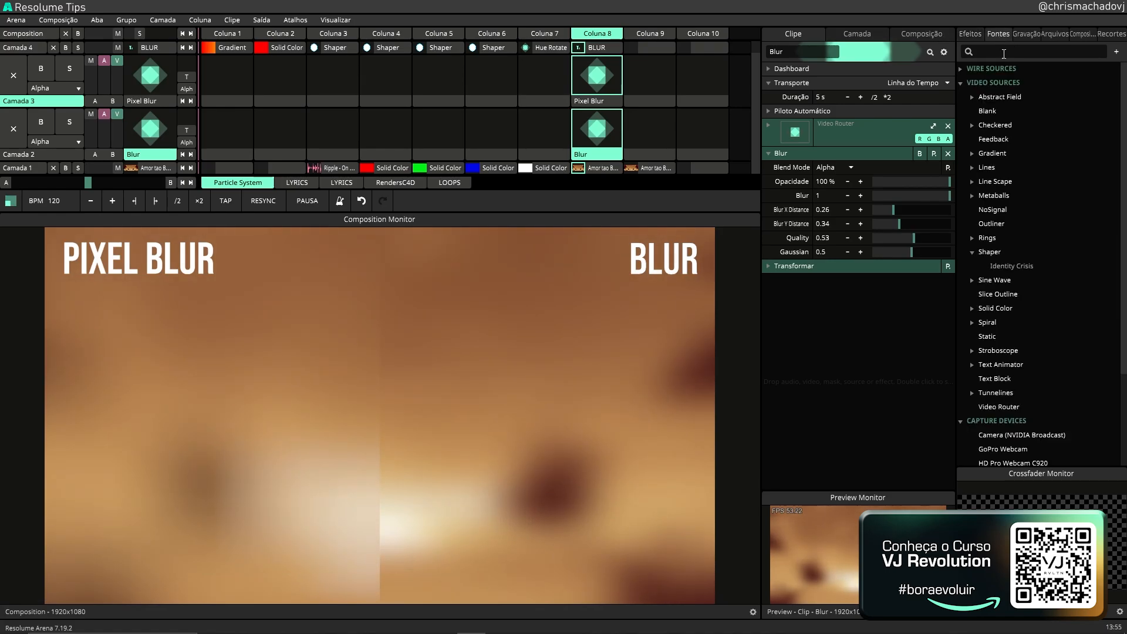
click(997, 51)
text(shap)
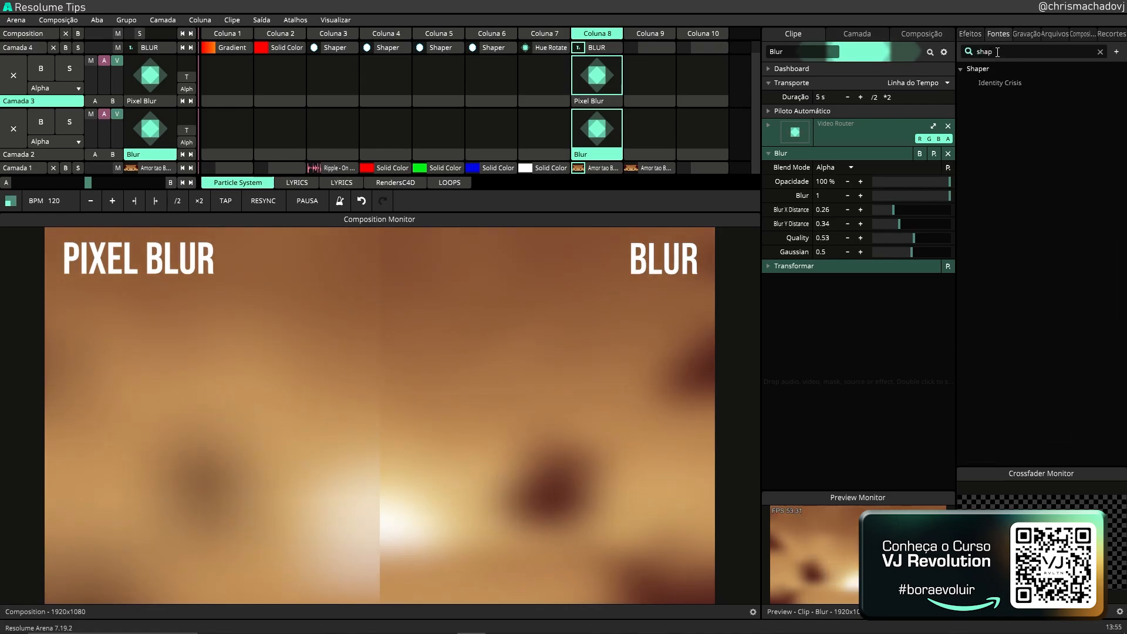
drag(979, 72, 704, 130)
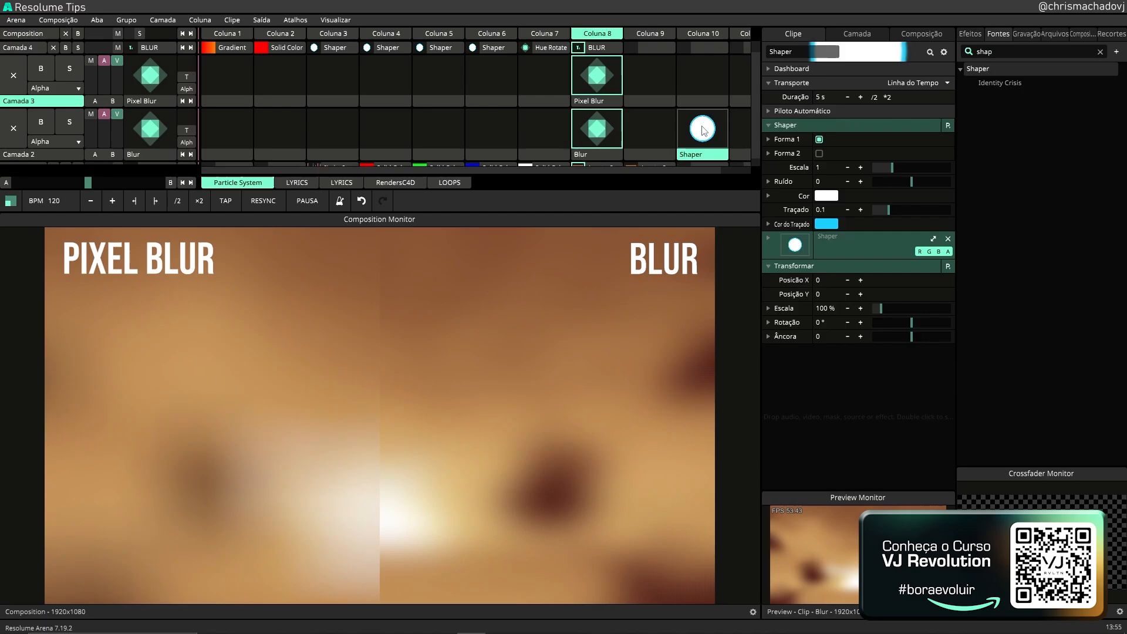
click(704, 130)
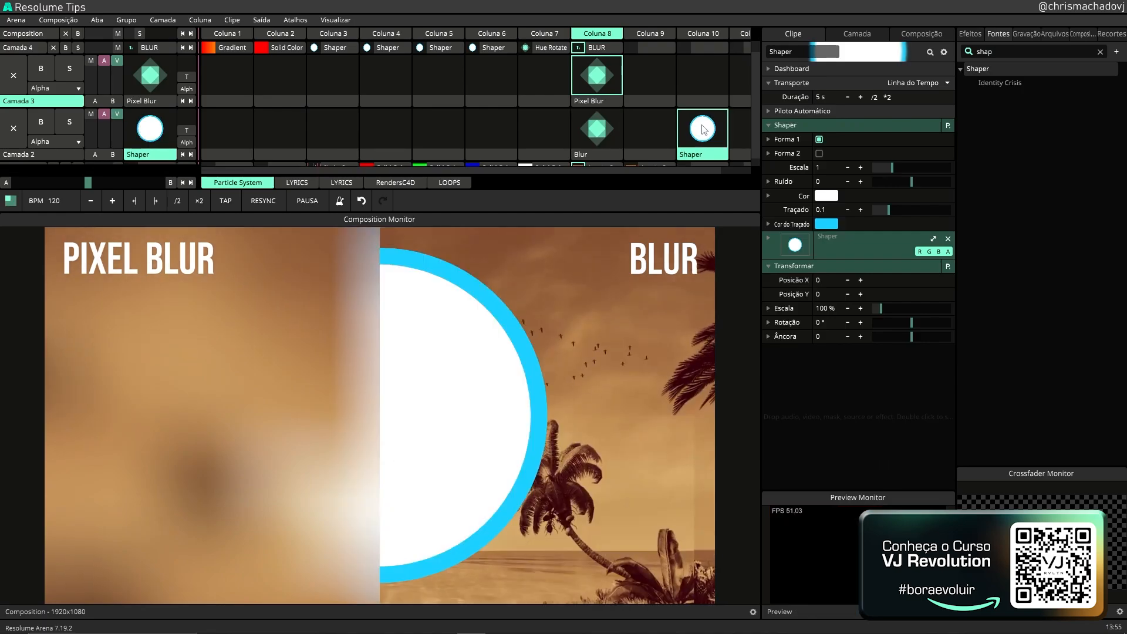
click(65, 33)
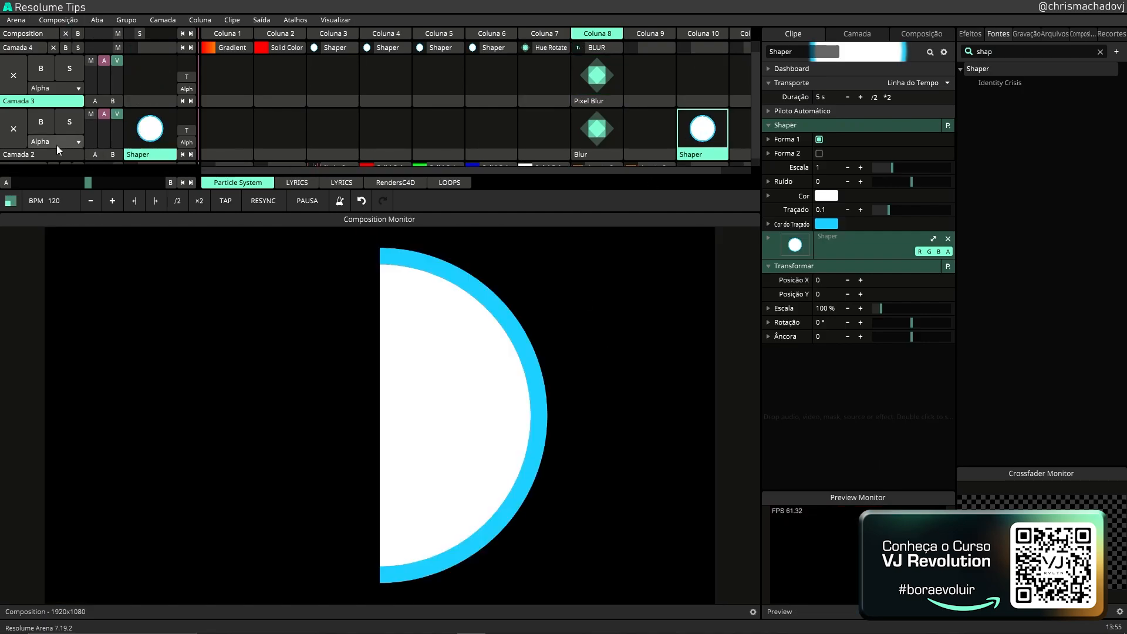
mouse_move(695, 160)
mouse_down()
mouse_move(707, 156)
mouse_move(692, 164)
mouse_up()
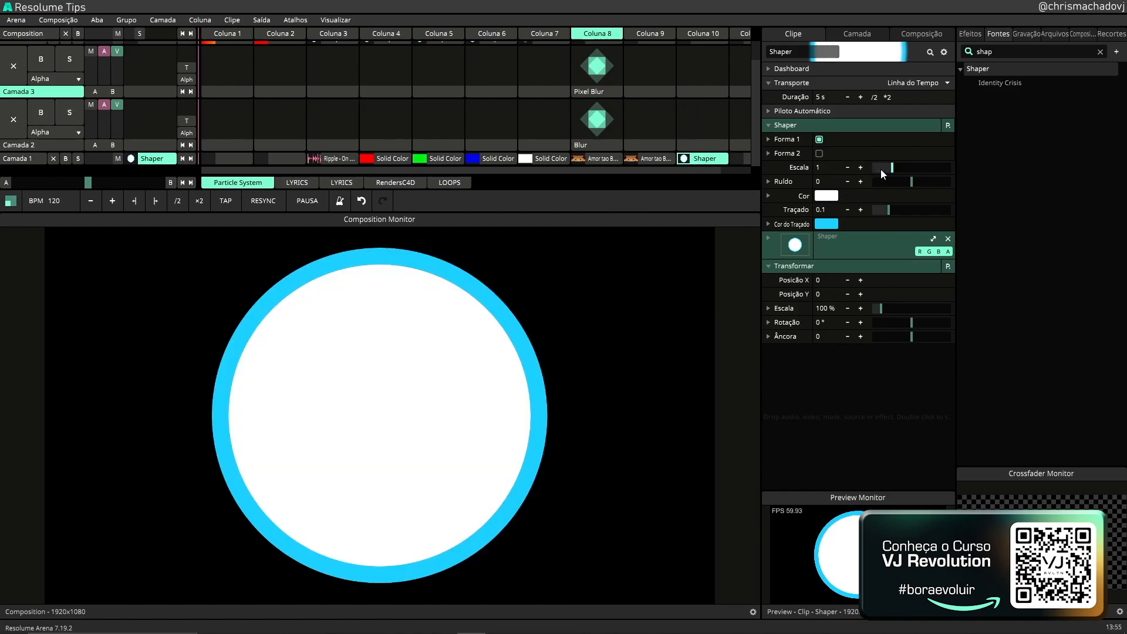
- Set the Shaper circle's Traçado to 0 and its Escala to about 0.26
drag(880, 169, 854, 213)
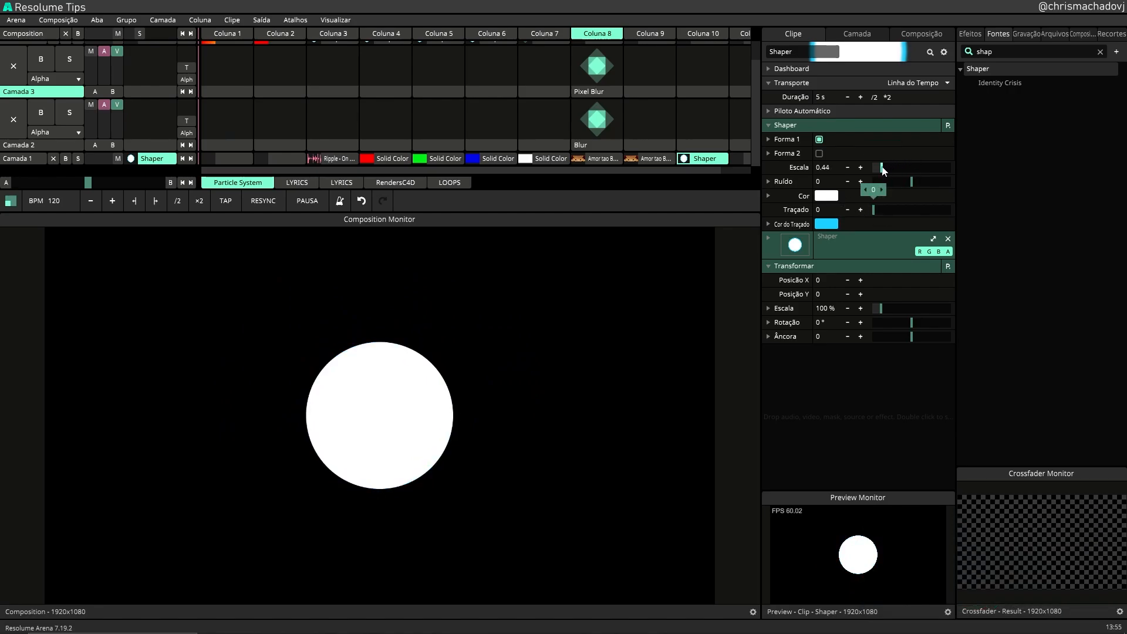
drag(883, 170, 880, 172)
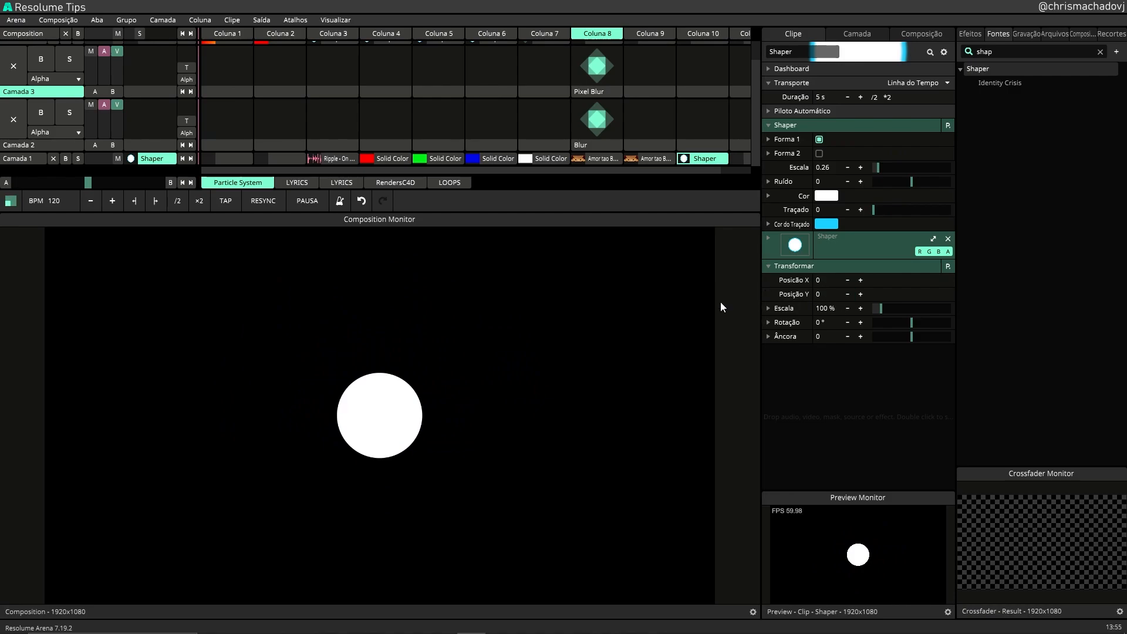
- Animate the Shaper clip's Posição Y with Linha do Tempo, using -600 as a limit of its range
click(768, 294)
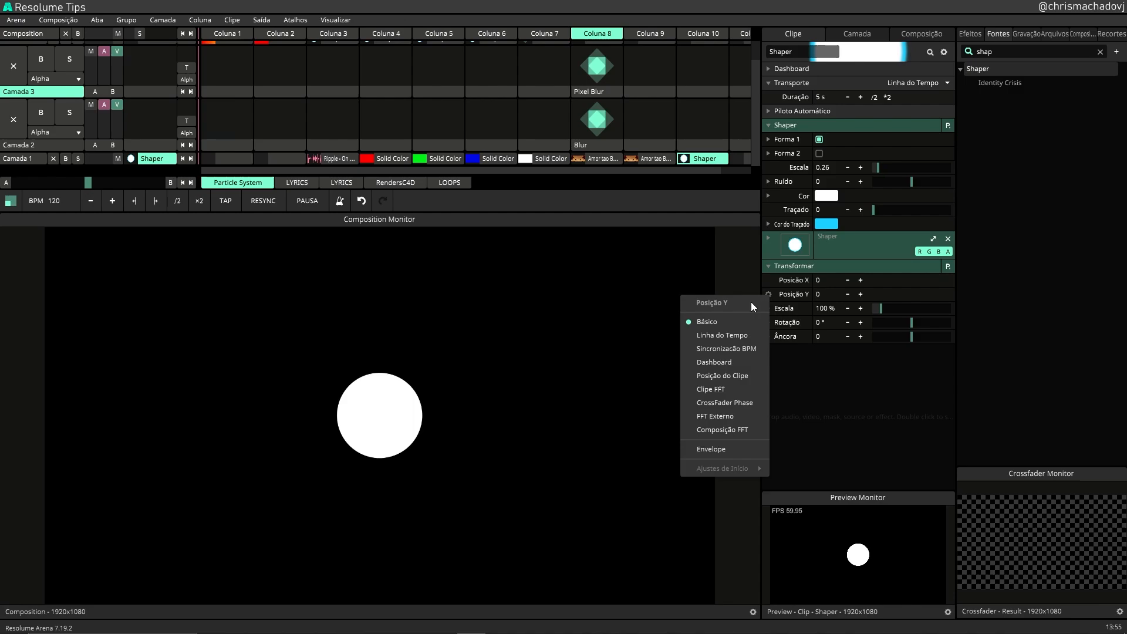
click(721, 336)
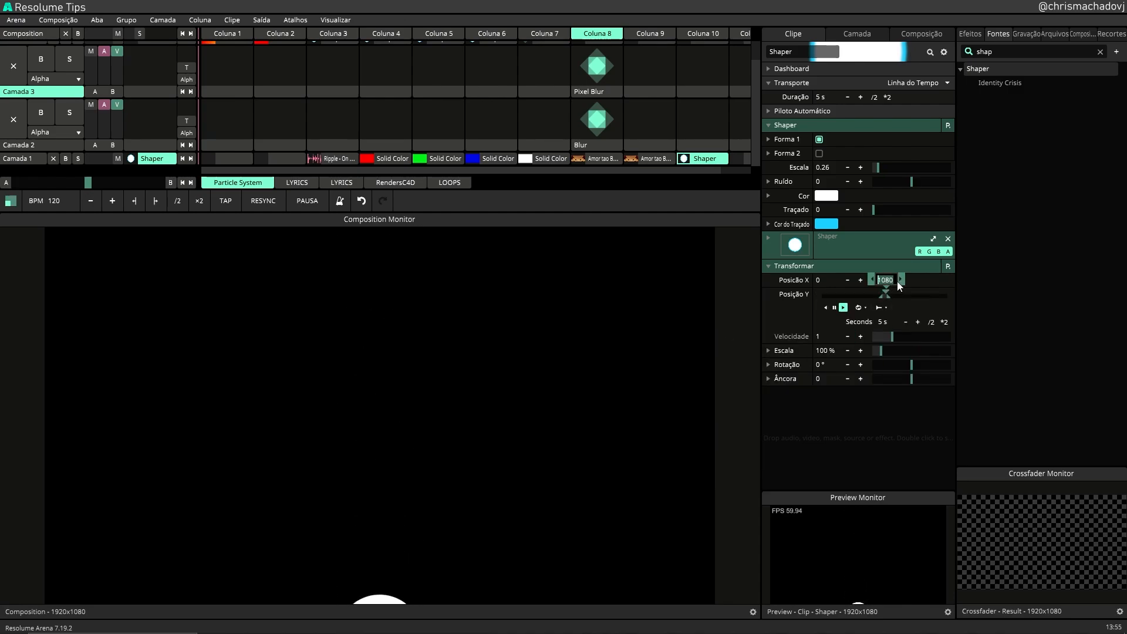
click(834, 308)
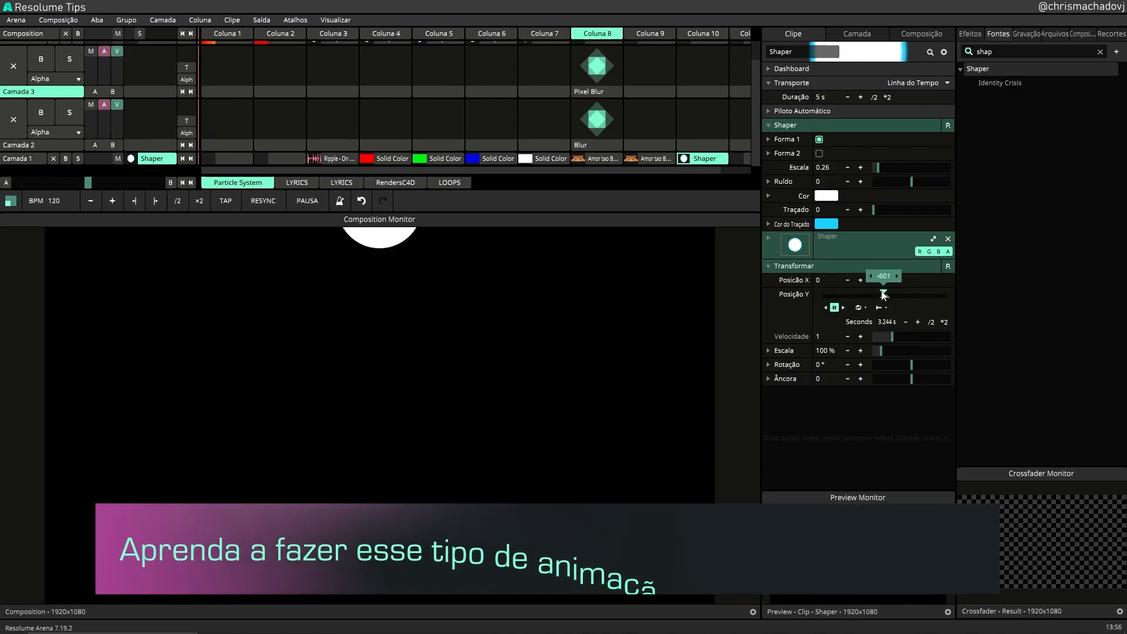
text(-600)
- Give the Posição Y animation an EasyEase envelope, adjust its end point's curve, and resume playback
click(769, 295)
click(935, 440)
click(896, 185)
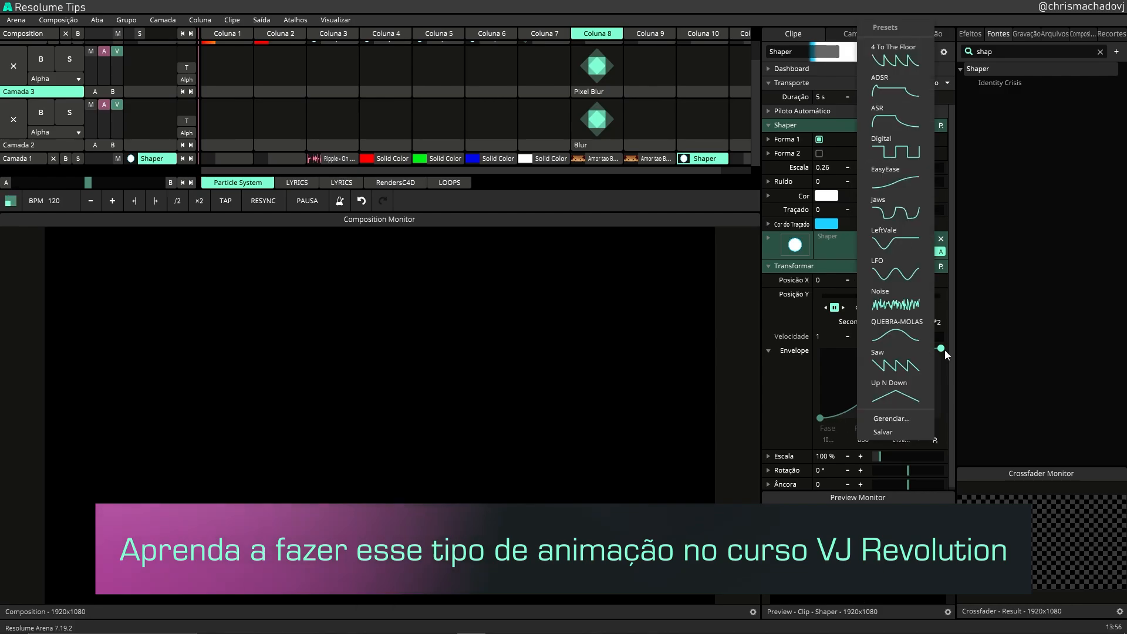
click(941, 348)
click(919, 439)
click(843, 308)
click(769, 266)
- Apply the Pixel Blur effect to the Shaper clip with Gaussian about 0.29 and Distance Y 0
click(970, 33)
click(1031, 52)
text(pixel)
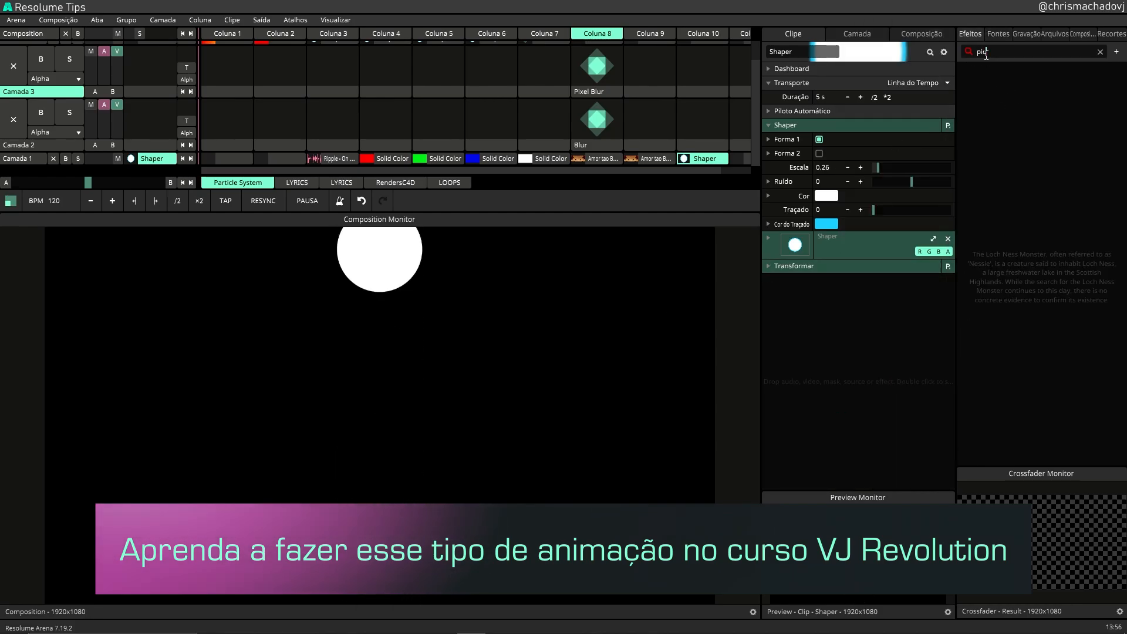
mouse_move(990, 82)
mouse_down()
mouse_move(856, 337)
mouse_move(871, 340)
mouse_up()
drag(879, 351, 949, 350)
mouse_move(888, 379)
mouse_down()
mouse_move(867, 384)
mouse_move(896, 380)
mouse_up()
drag(947, 351, 857, 362)
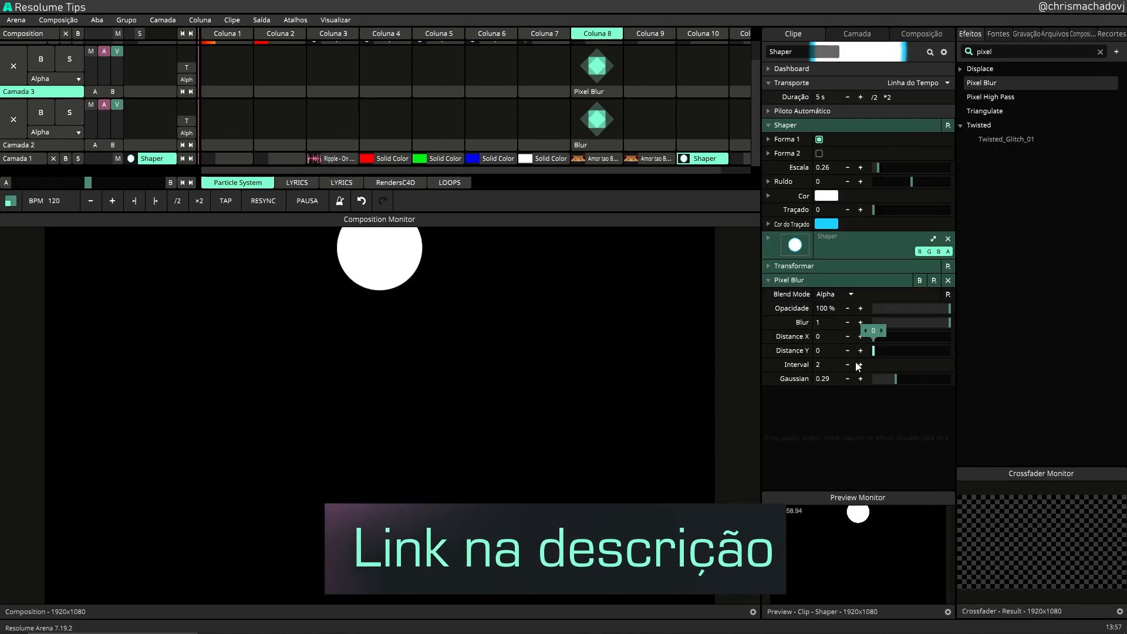
- Animate the Pixel Blur's Distance Y on a 1-second timeline with an EasyEase envelope and an adjusted end-point curve
click(769, 350)
click(728, 346)
click(935, 452)
click(896, 184)
click(941, 360)
click(919, 452)
click(893, 69)
click(768, 348)
click(728, 305)
click(844, 363)
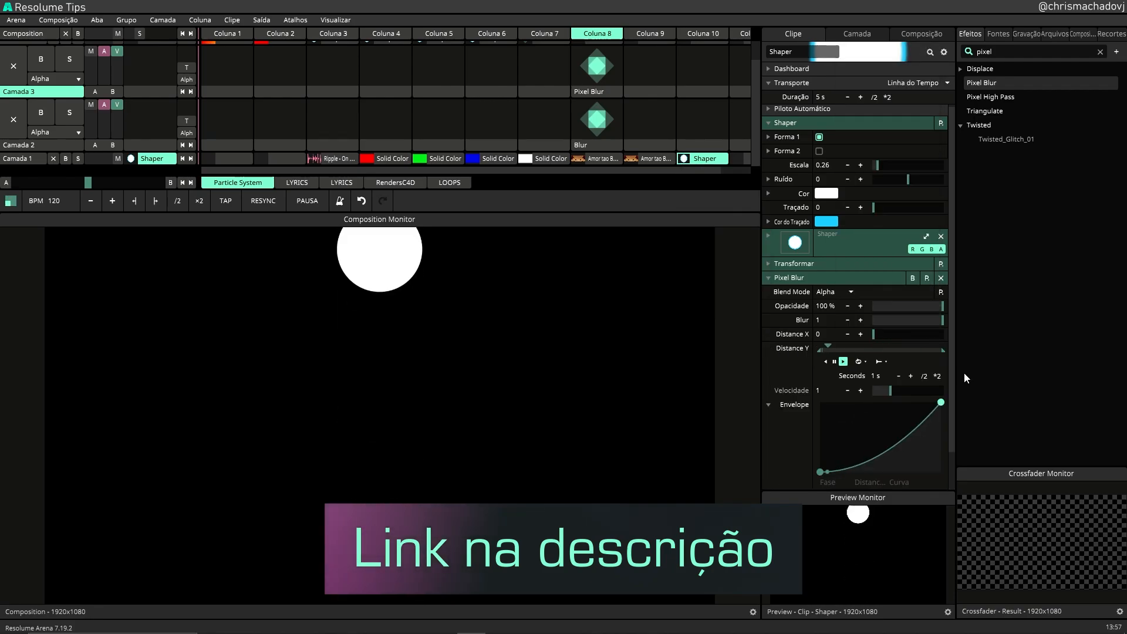
- Add a point of value 0 to the Distance Y envelope and move it to a phase of about 44
click(775, 265)
click(777, 266)
double_click(836, 430)
drag(836, 429, 879, 430)
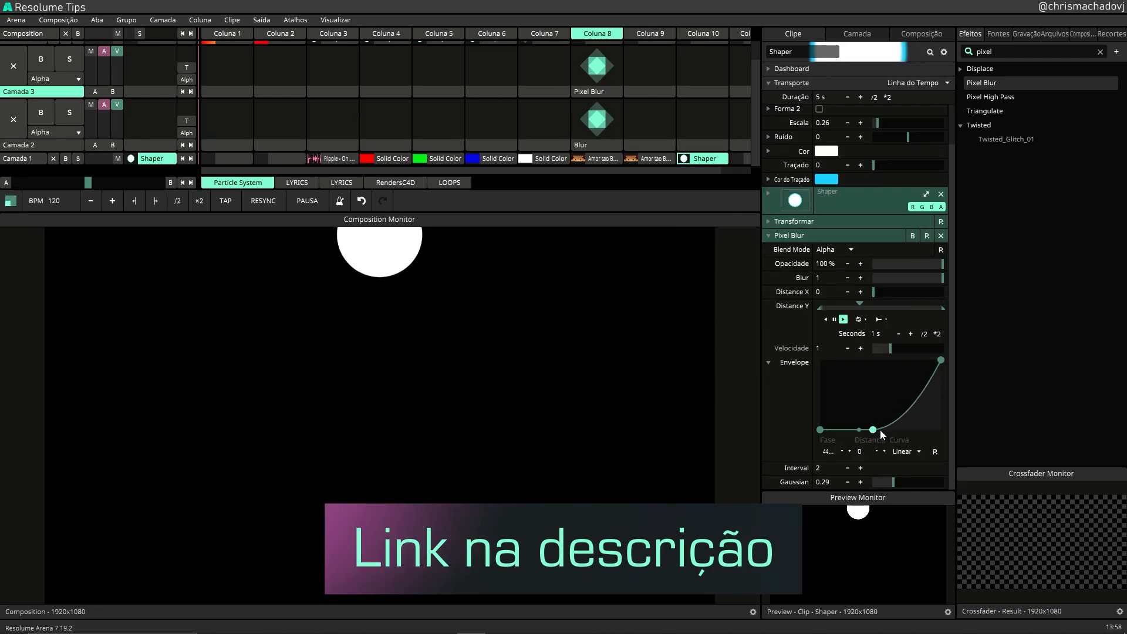
- Collapse the Pixel Blur settings and turn off the effect's bypass to view the circle with the blur active
click(768, 235)
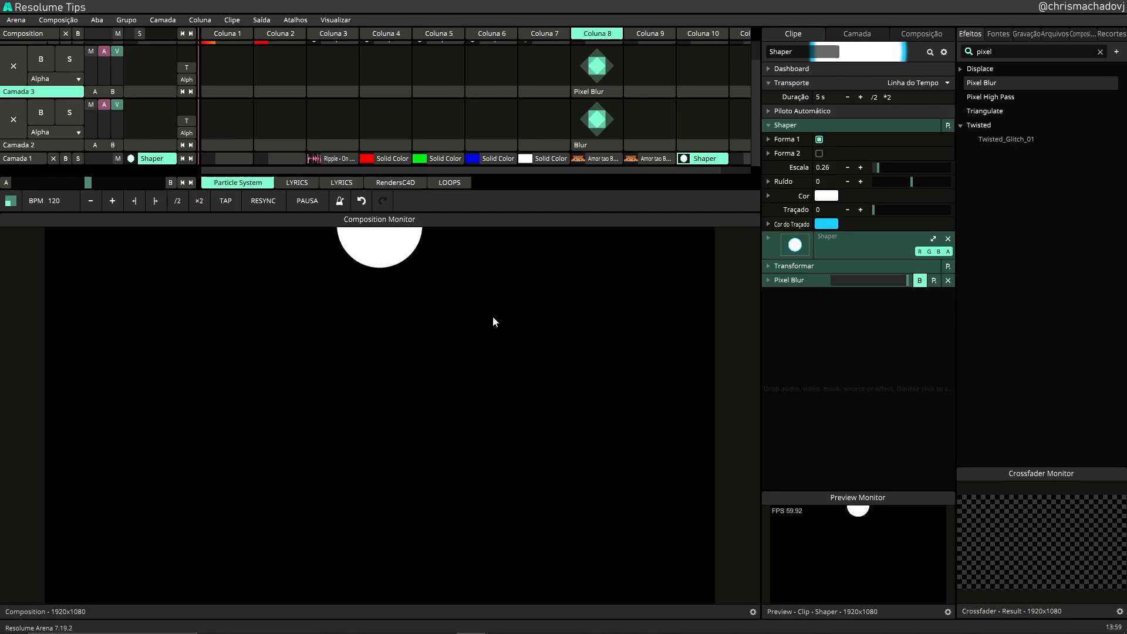
click(921, 281)
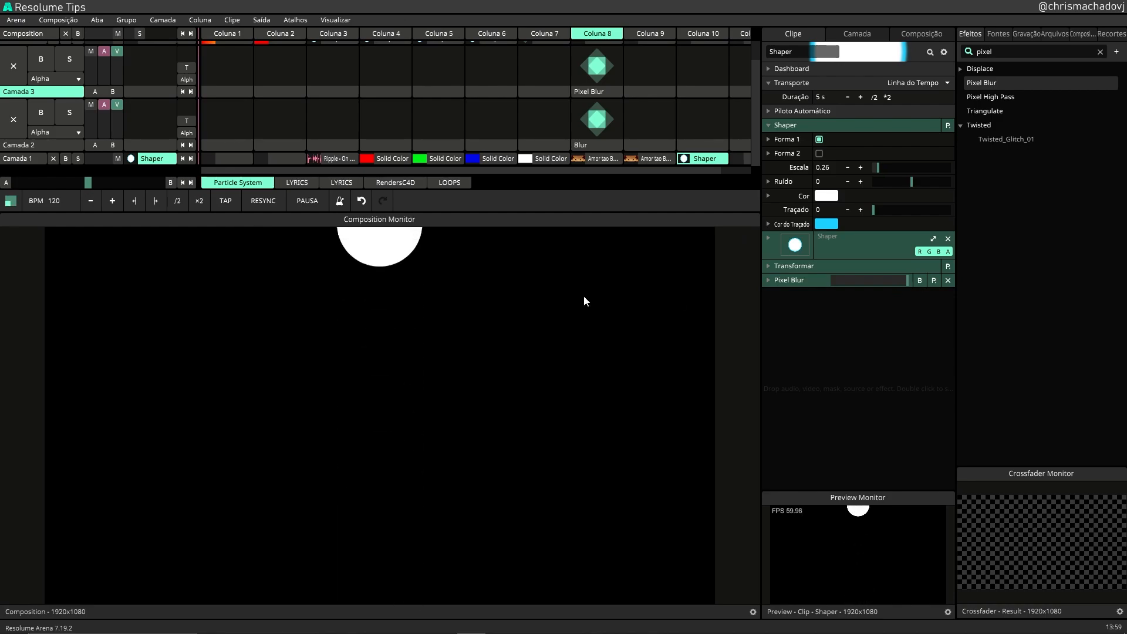